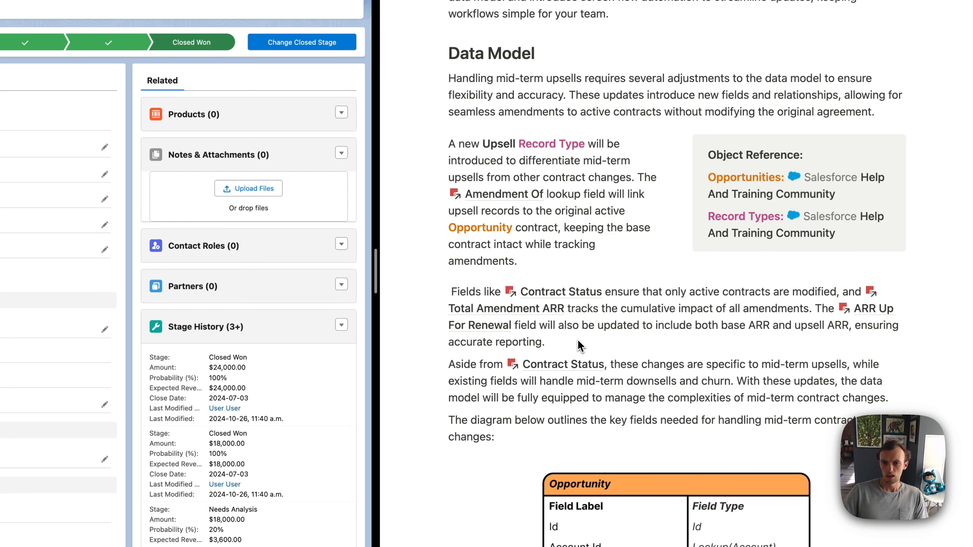
Step: Create an Opportunity page layout named Upsell Opportunity Layout, cloned from the Renewal Opportunity Layout, and save it
scroll(580, 346, "down", 10)
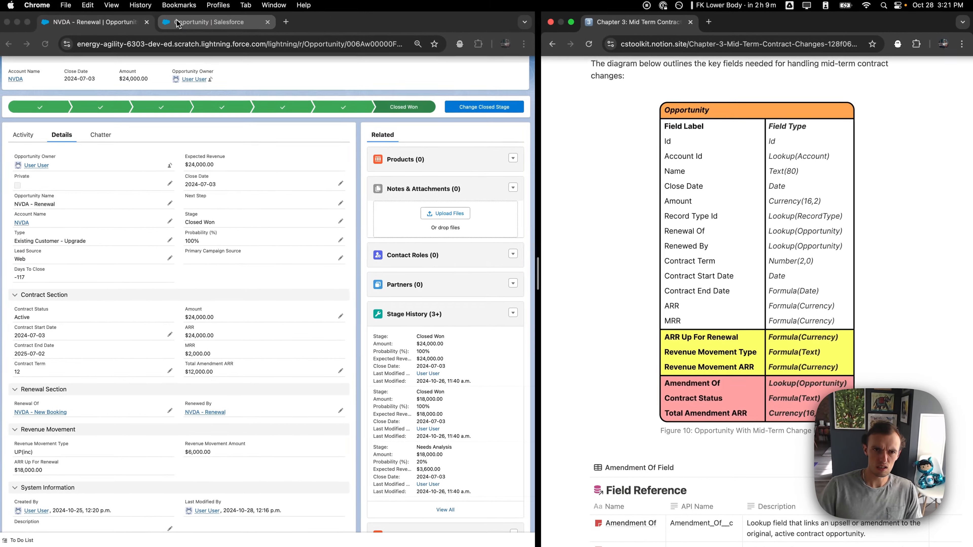
left_click(182, 27)
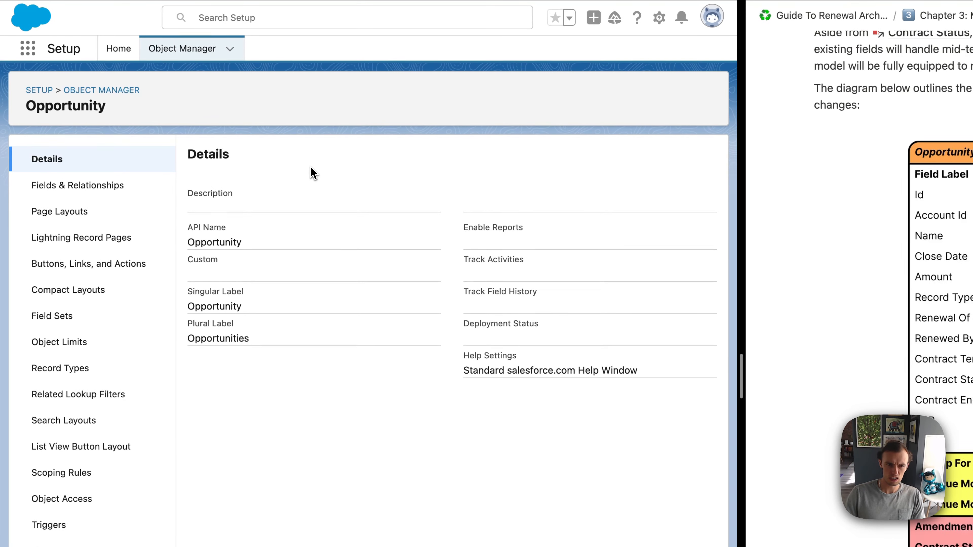
left_click(103, 217)
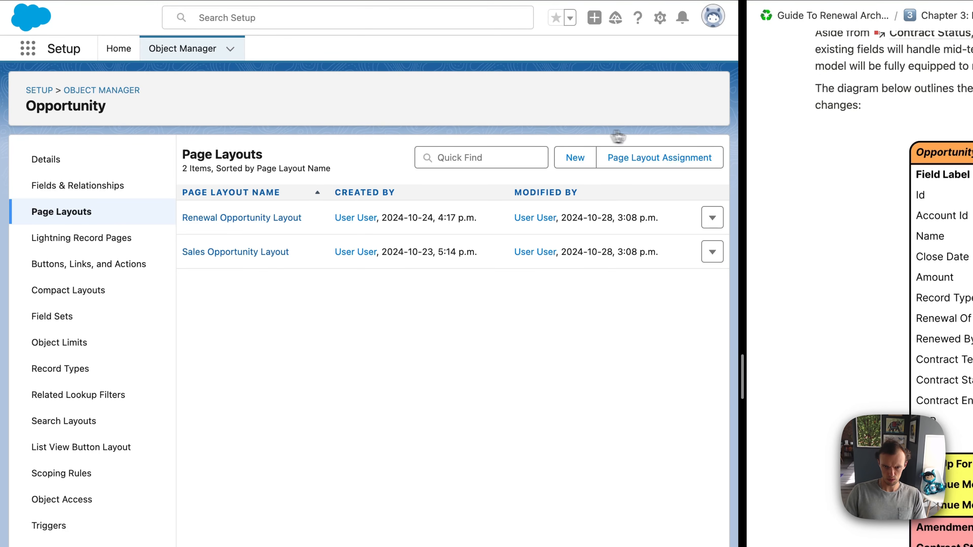
left_click(586, 158)
left_click(339, 235)
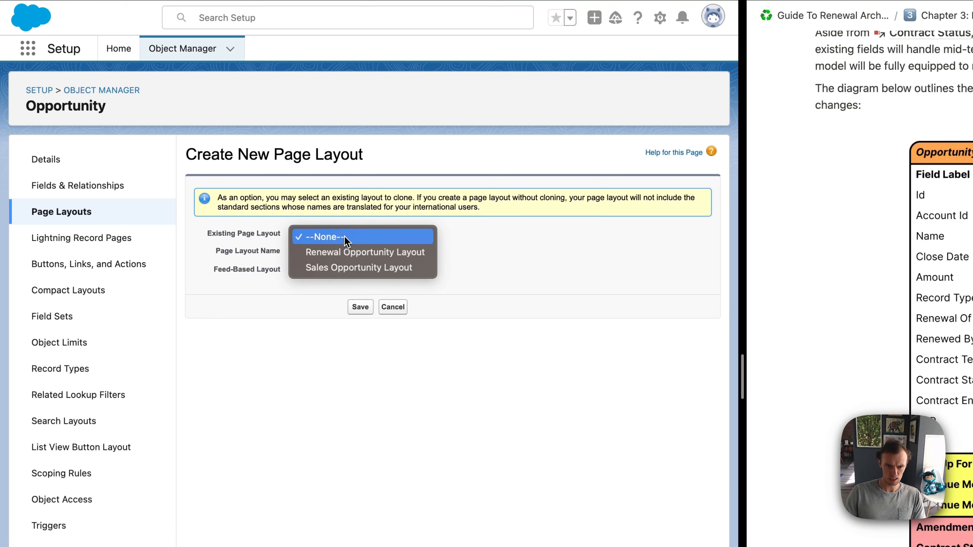
left_click(336, 252)
left_click(305, 252)
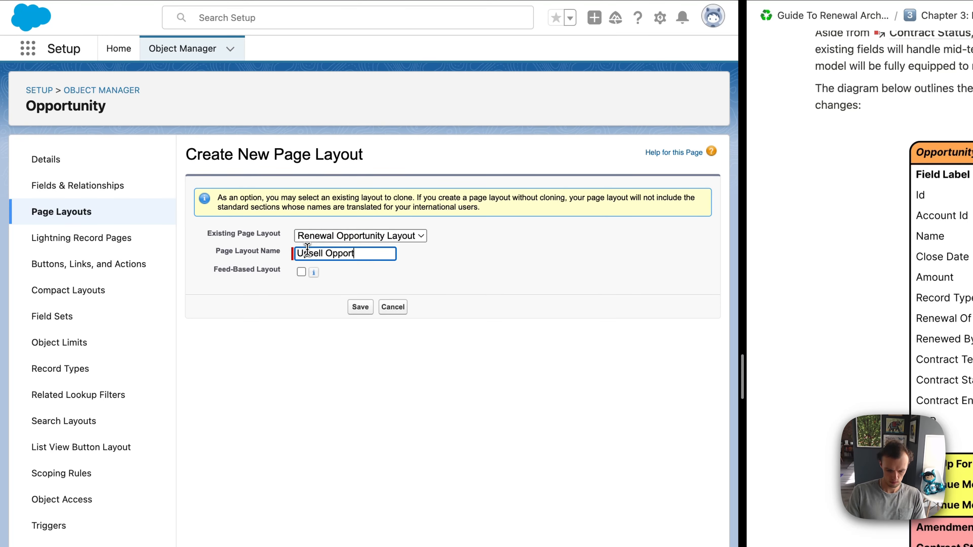
type("Upsell Opportunity Layout")
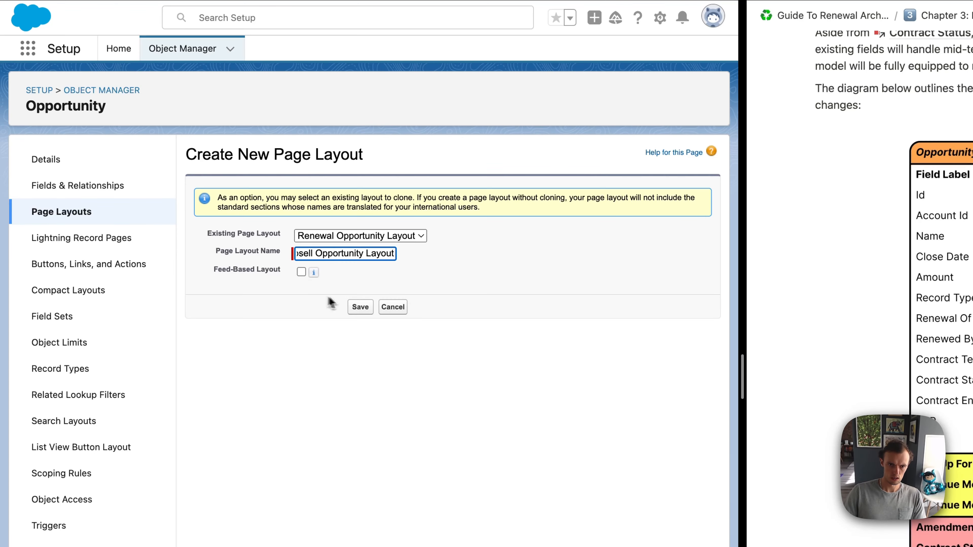
left_click(359, 307)
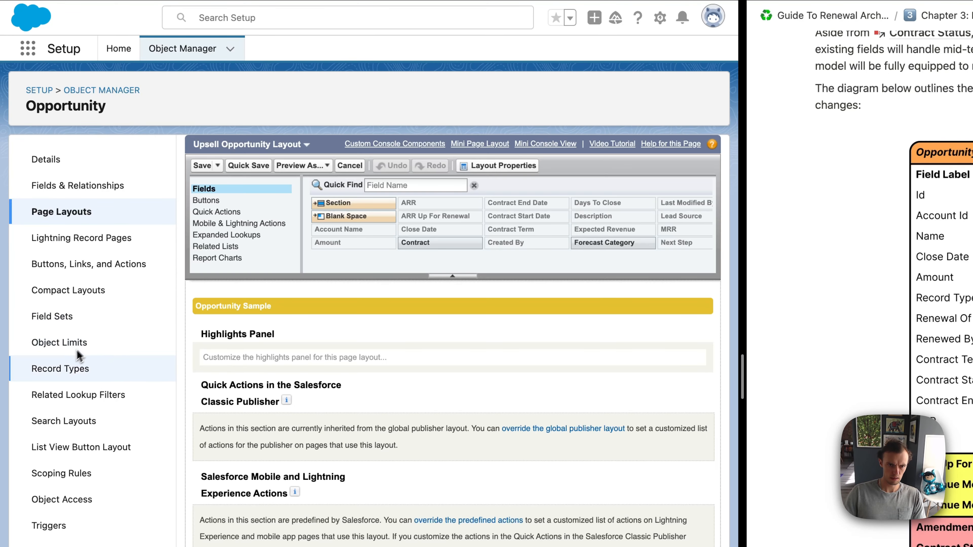
left_click(202, 165)
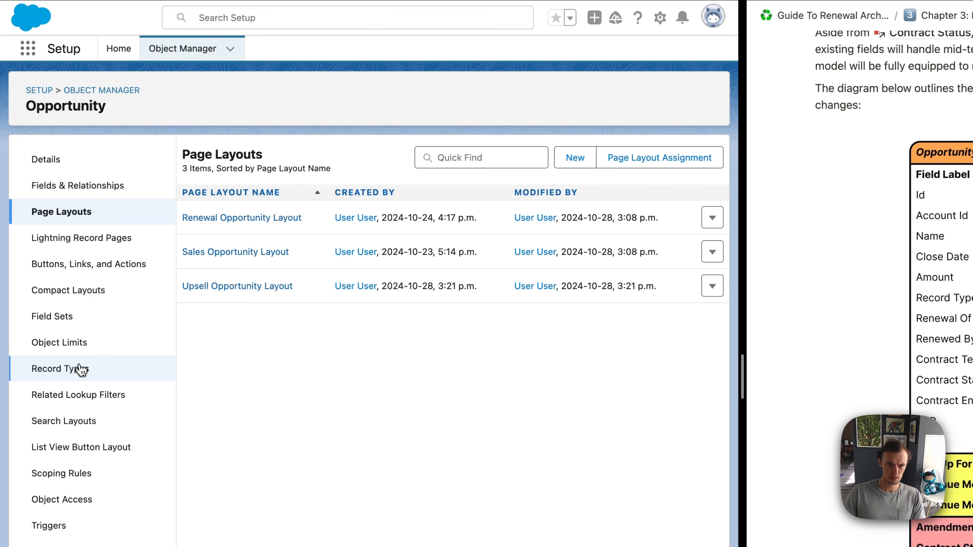
Step: Set up a new active Opportunity record type labelled Upsell that uses the Renewal sales process
left_click(79, 371)
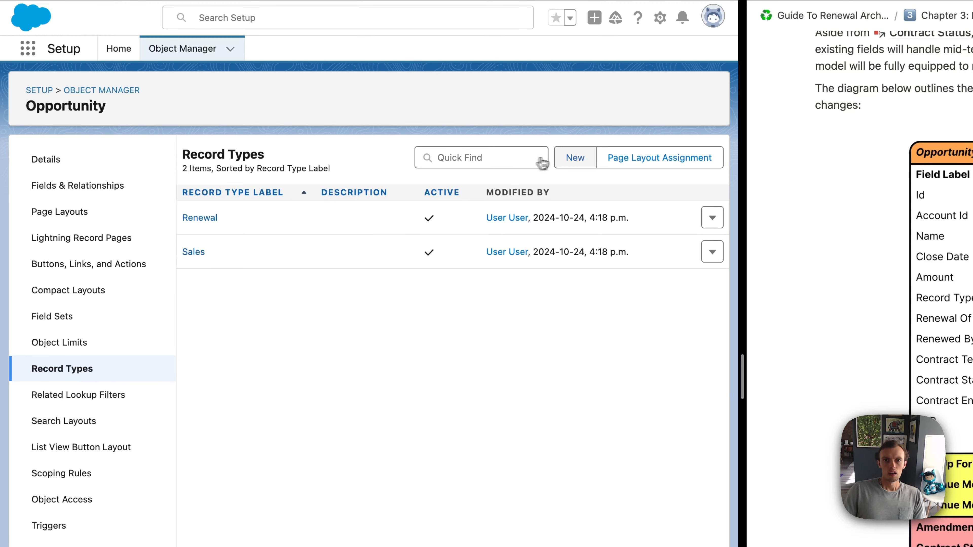
left_click(563, 164)
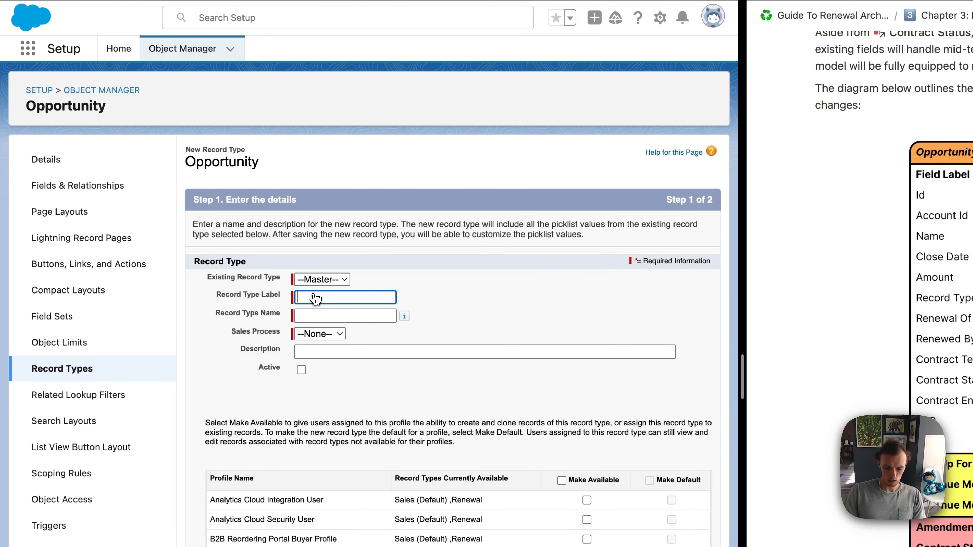
type("Upsell")
key("Tab")
left_click(321, 334)
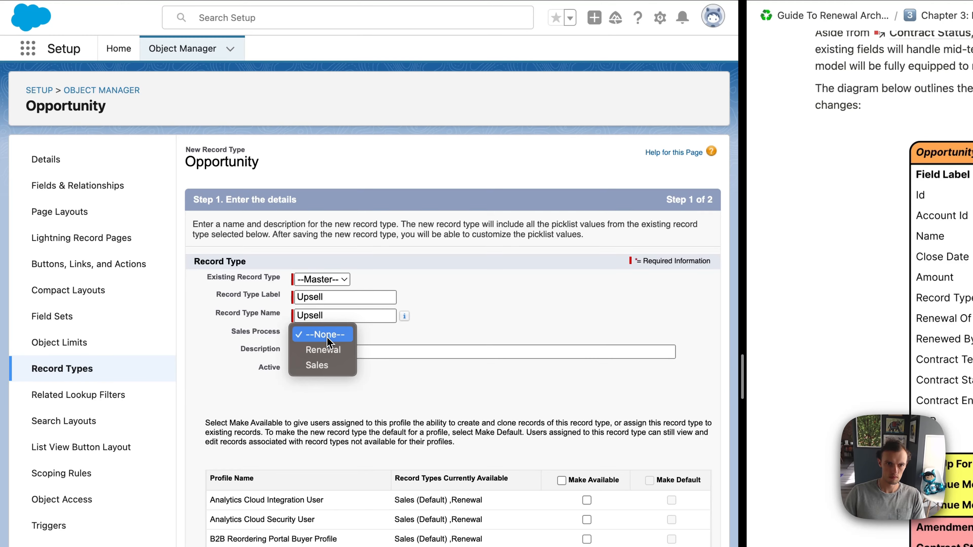
left_click(320, 348)
left_click(302, 370)
Step: Make the Upsell record type available to all profiles, apply the Upsell Opportunity Layout to all of them, and save
scroll(414, 407, "down", 5)
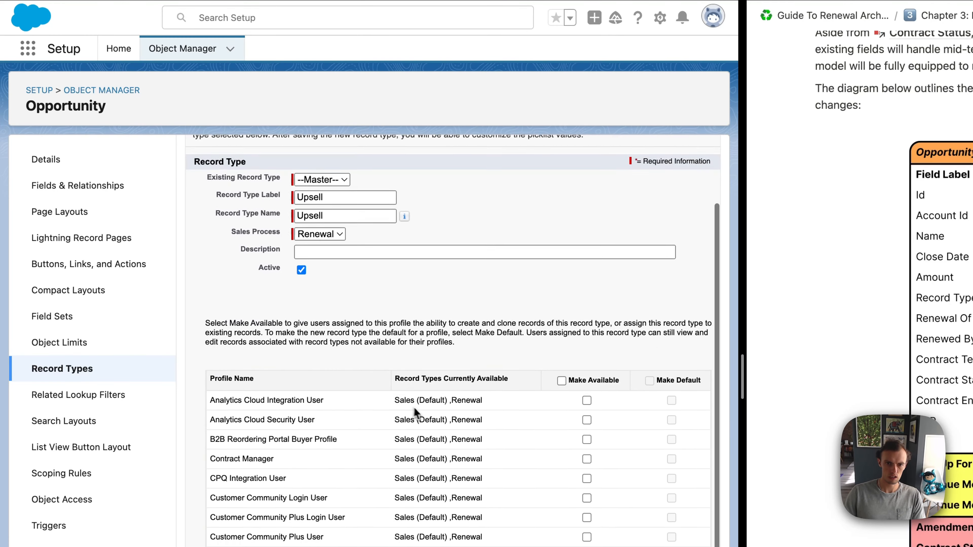
left_click(562, 346)
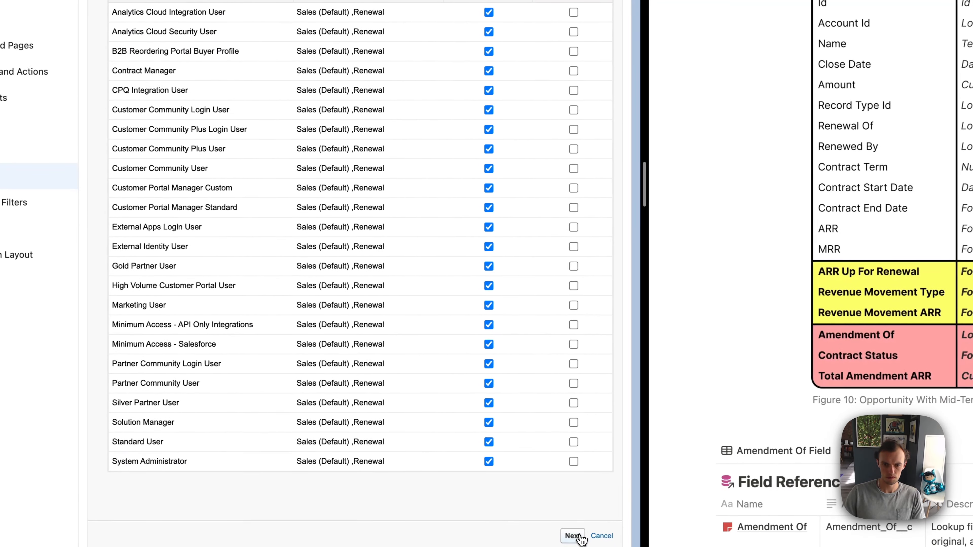
left_click(572, 536)
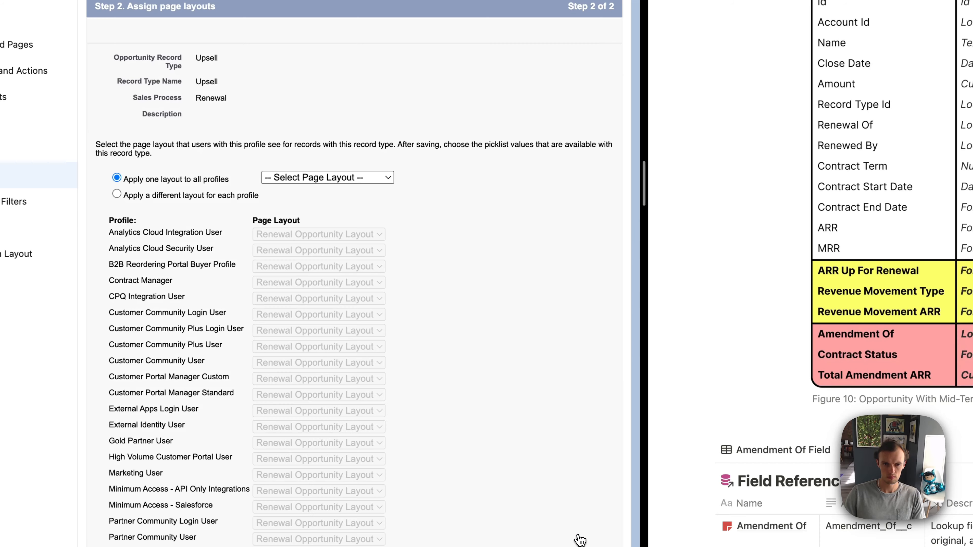
left_click(326, 178)
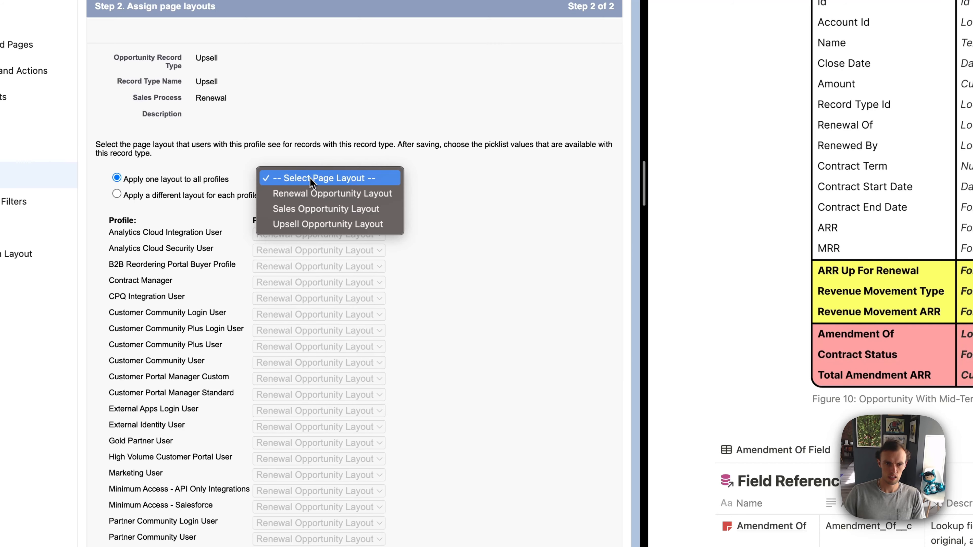
left_click(312, 225)
scroll(483, 242, "down", 3)
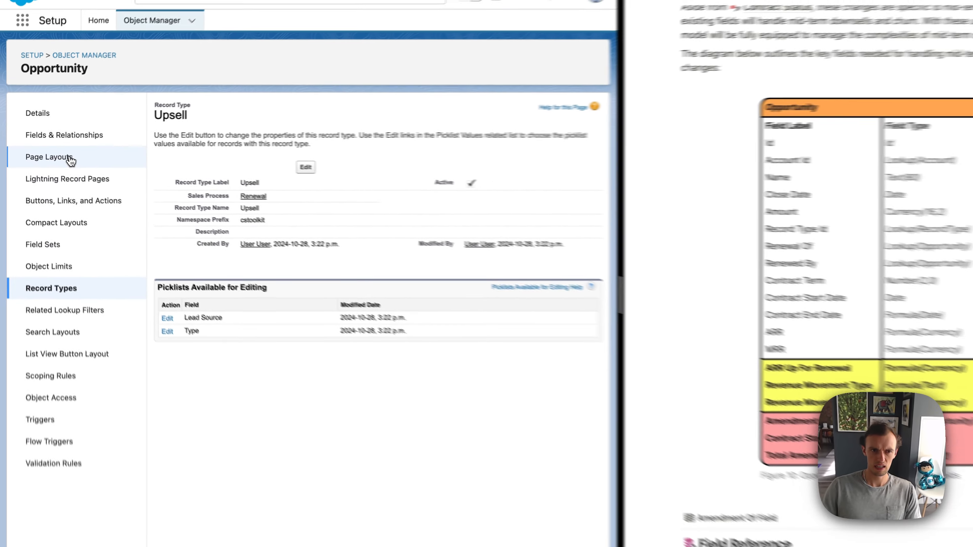
Step: Start a new custom lookup relationship field on Opportunity that relates to the Opportunity object
left_click(64, 157)
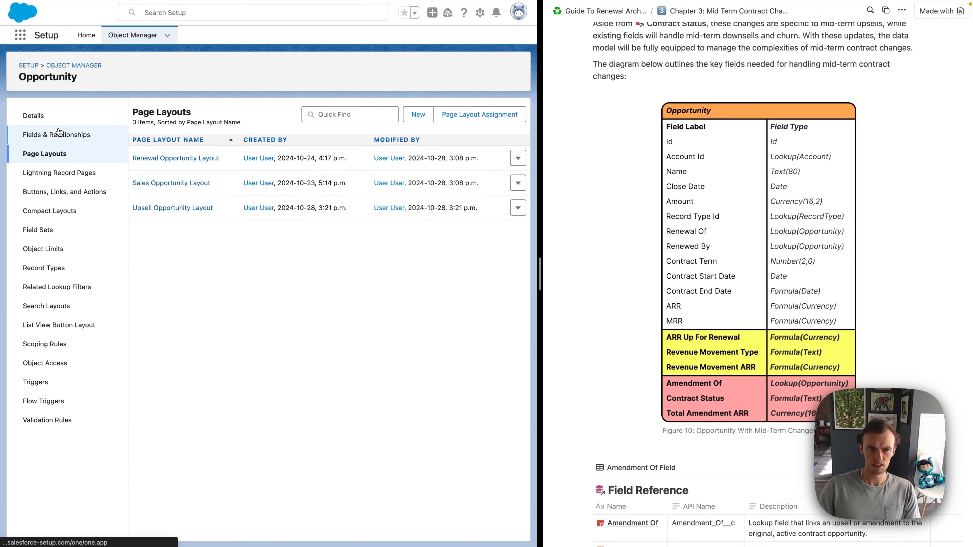
left_click(59, 136)
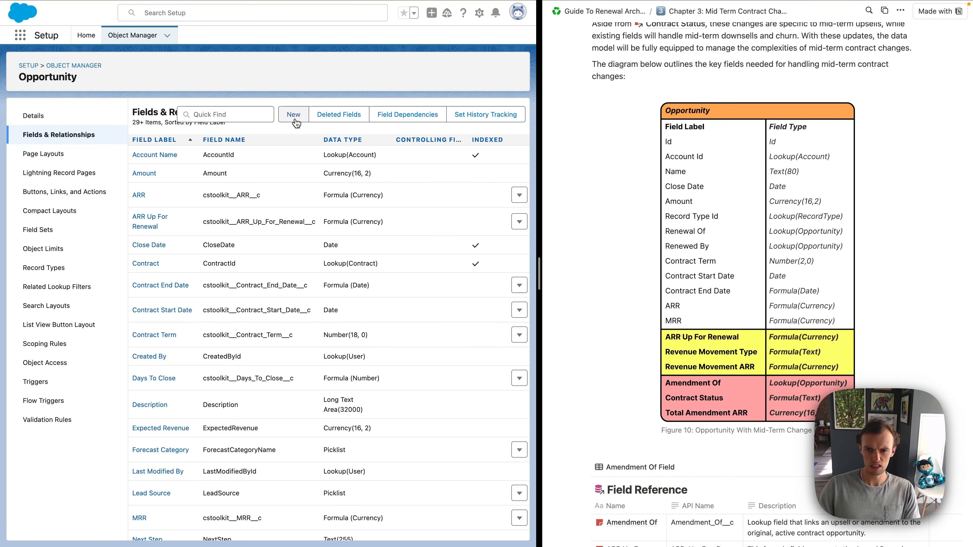
left_click(293, 115)
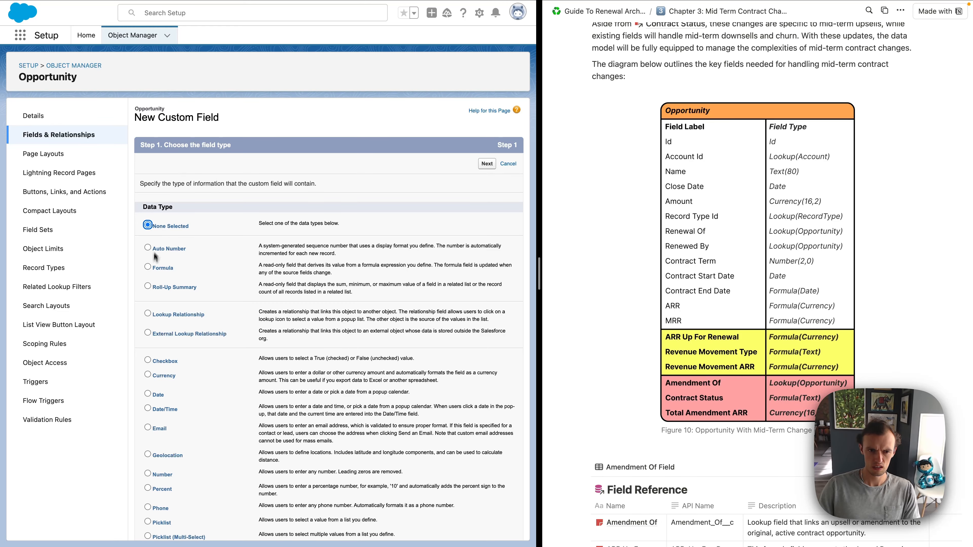
left_click(487, 163)
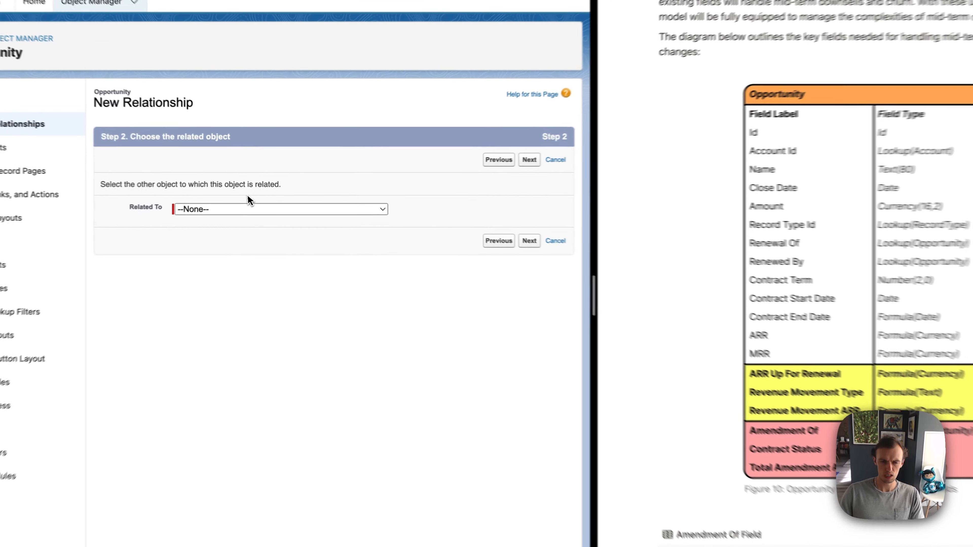
left_click(261, 202)
scroll(248, 207, "down", 10)
scroll(224, 211, "down", 1)
type("opp")
key("Return")
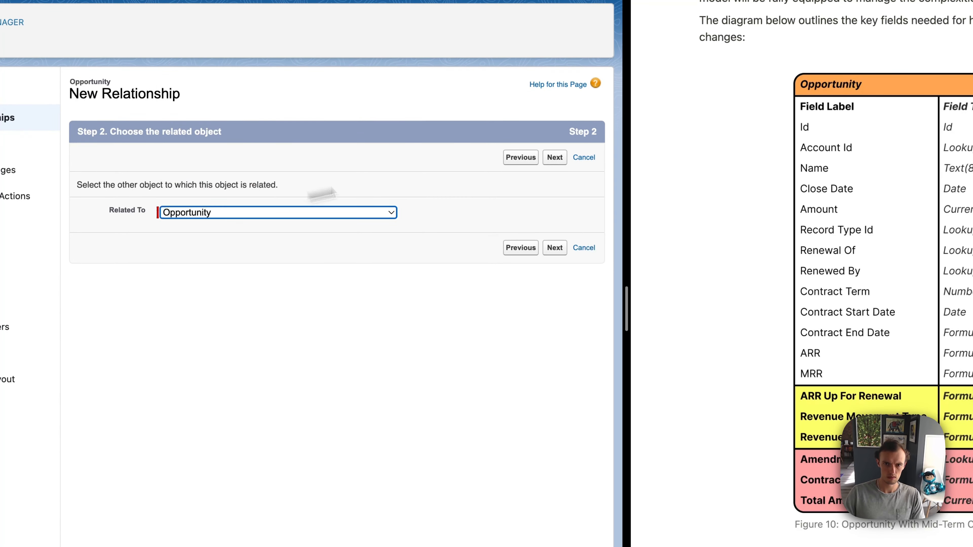
left_click(558, 160)
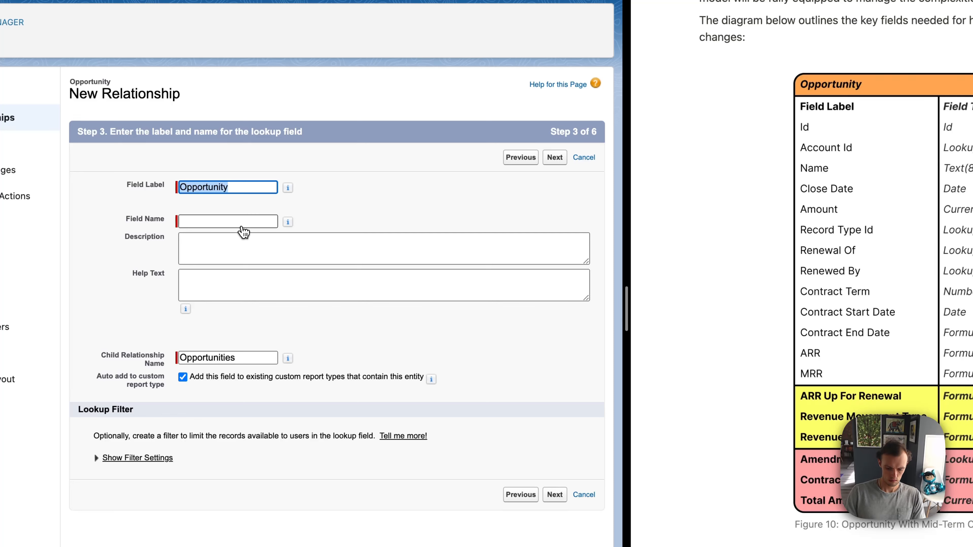
Step: Label the lookup field Amendment Of and set its child relationship name to Amended_By
type("Amendment Of")
key("Tab")
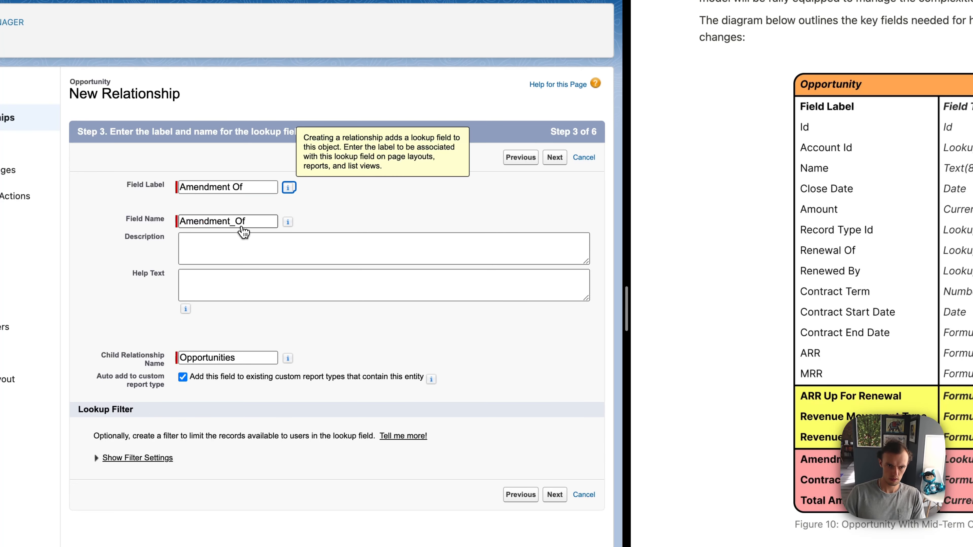
double_click(222, 358)
type("Amended_By")
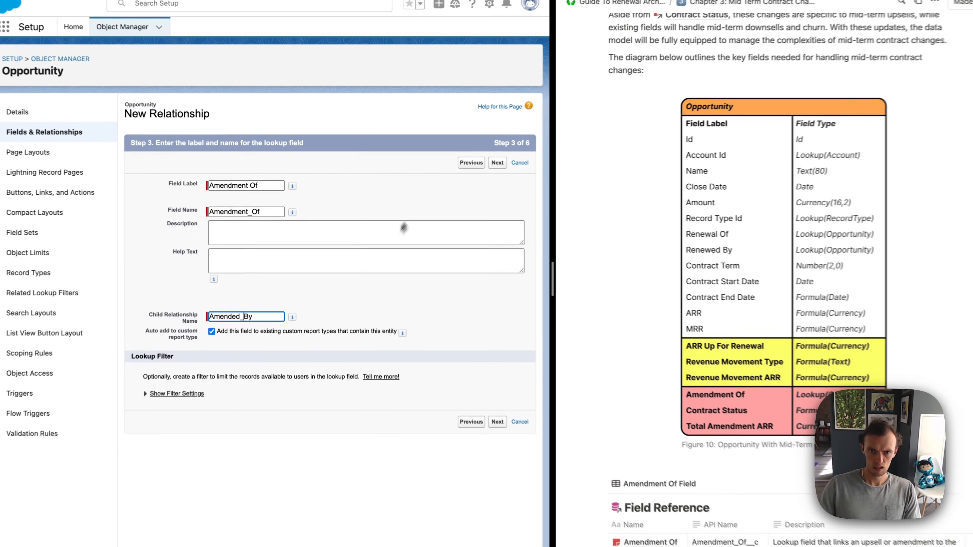
left_click(496, 164)
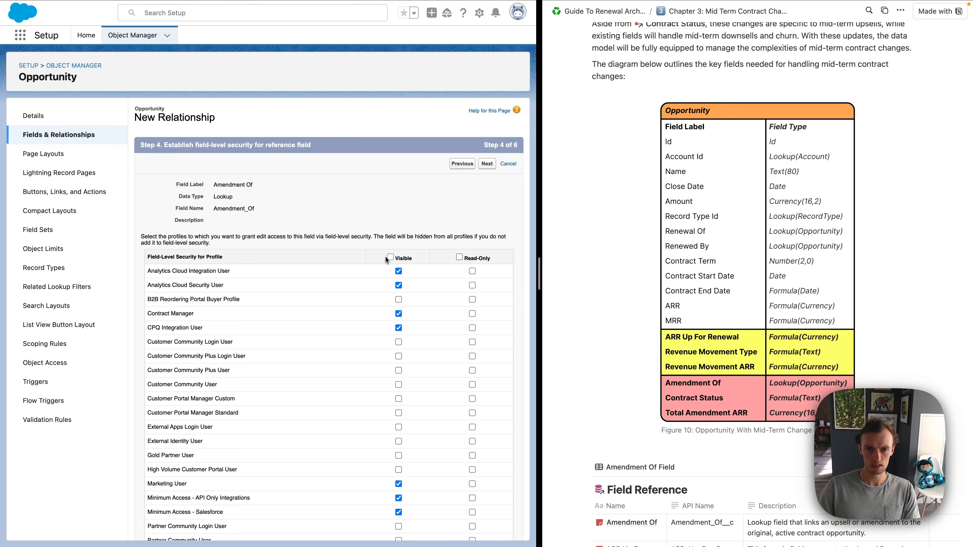
Step: Make the Amendment Of field visible to all profiles and add it only to the Upsell Opportunity Layout
left_click(390, 257)
left_click(487, 165)
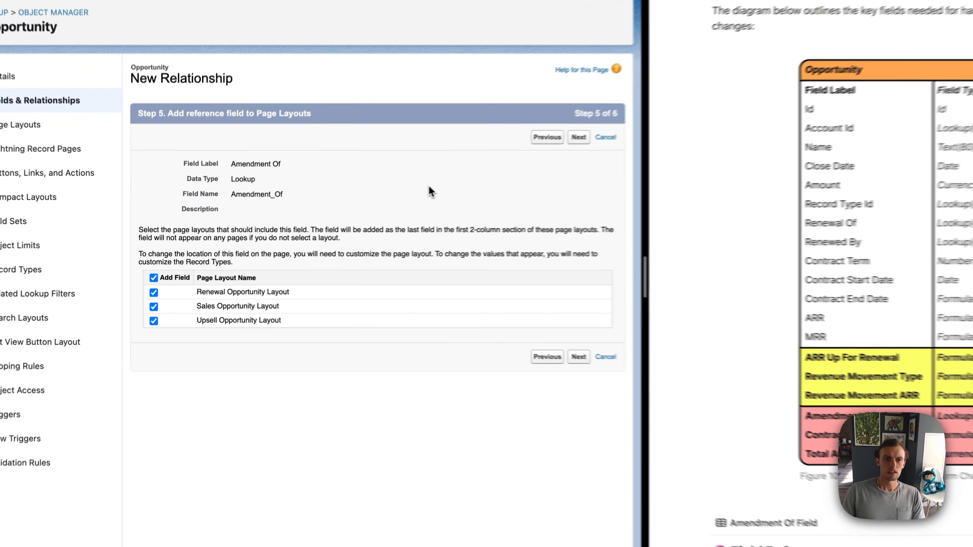
left_click(154, 296)
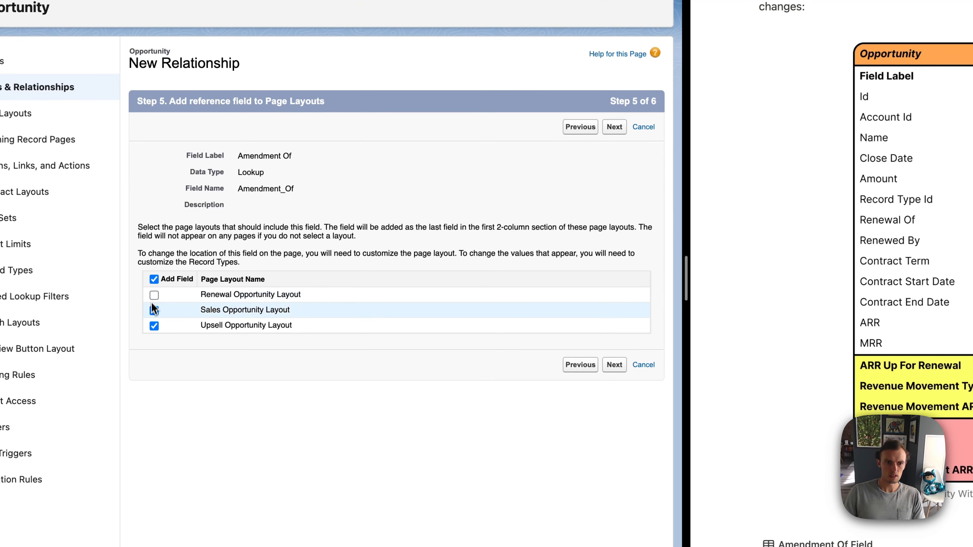
left_click(154, 313)
left_click(615, 365)
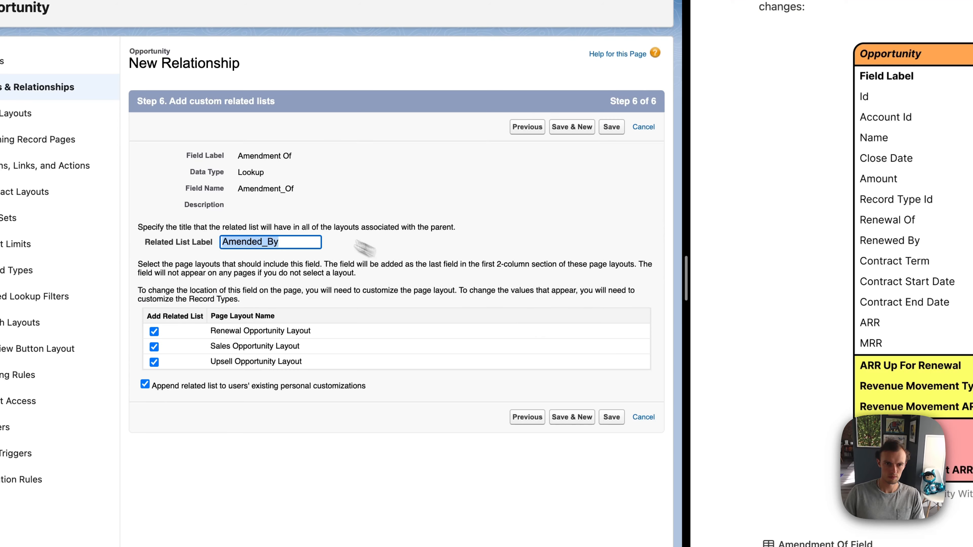
Step: Label the related list Amended By, exclude it from the Upsell Opportunity Layout, and save the field
left_click(322, 242)
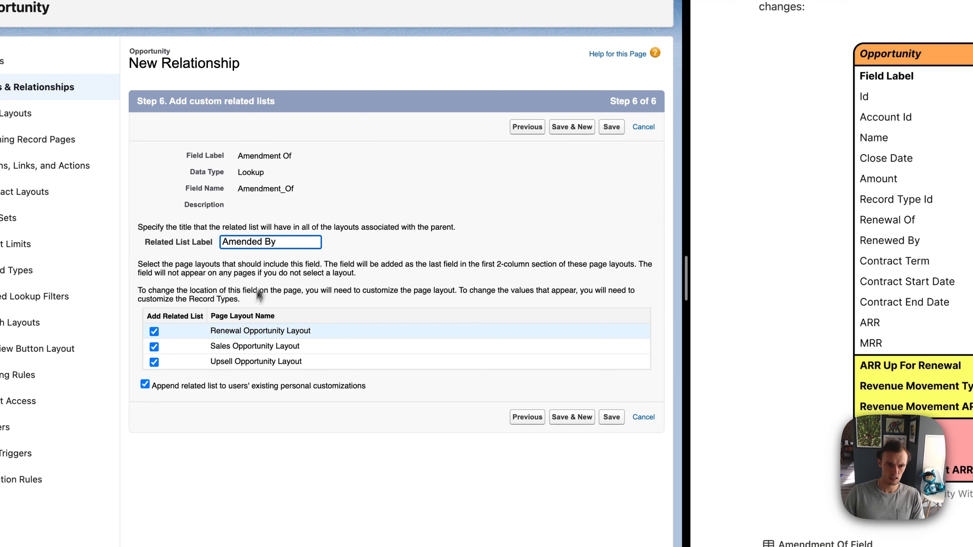
left_click(154, 362)
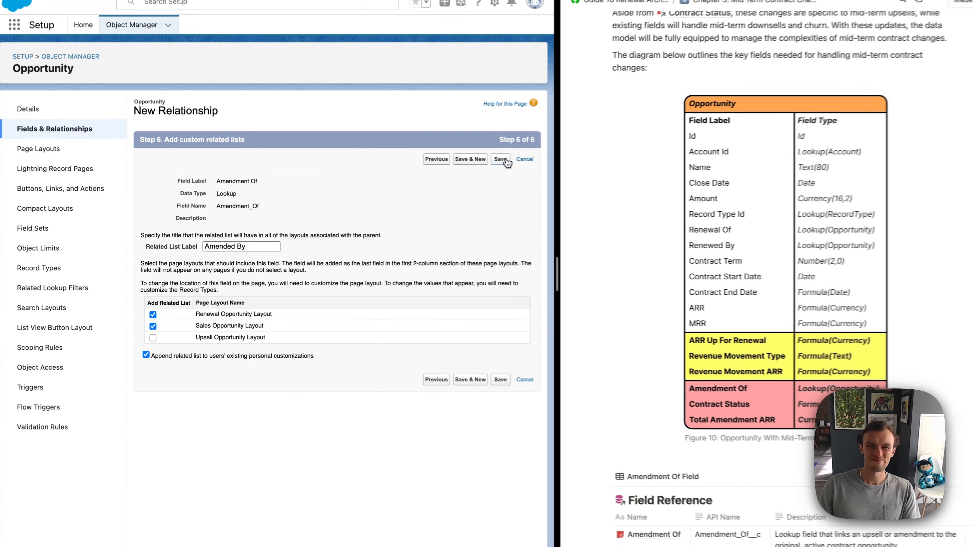
left_click(484, 164)
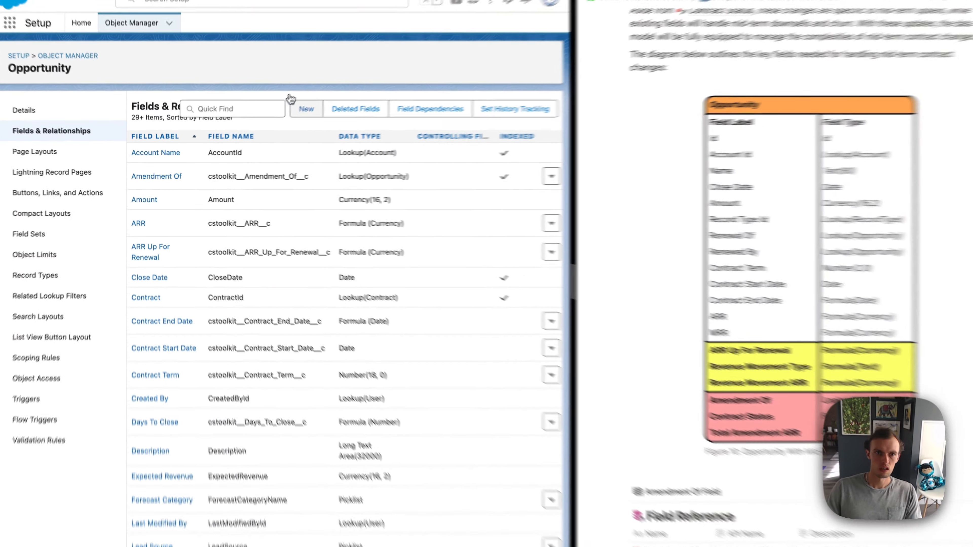
Step: Start a new formula field on Opportunity labelled Contract Status with a Text return type
left_click(307, 108)
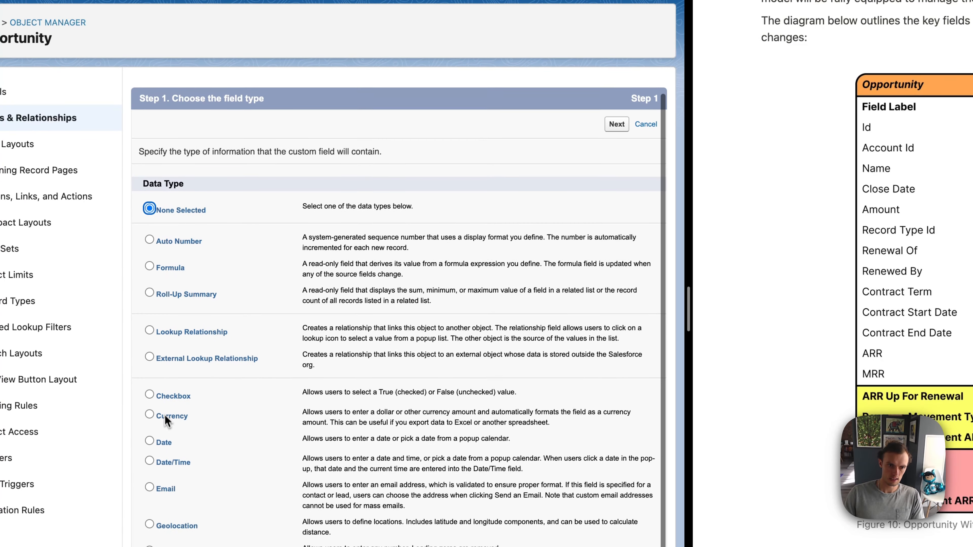
left_click(149, 266)
left_click(617, 124)
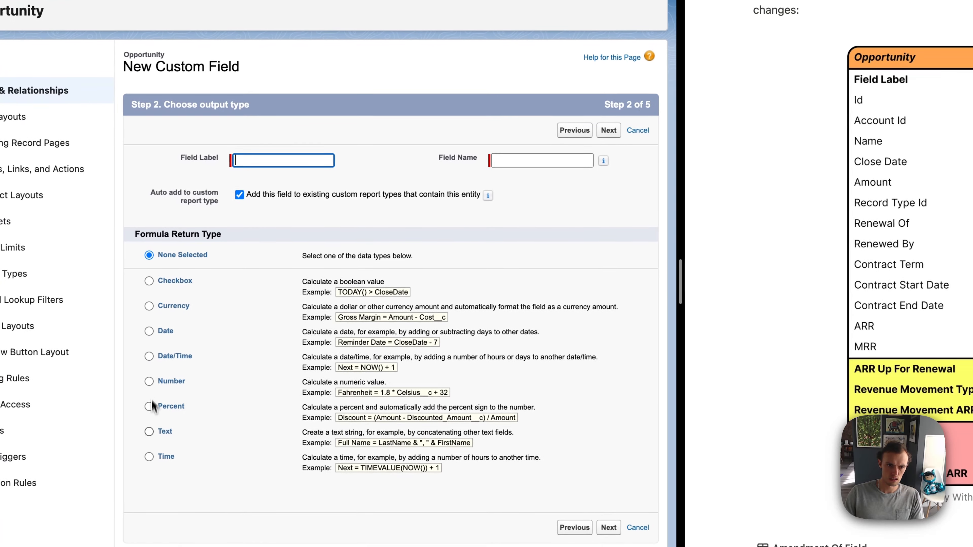
left_click(131, 484)
left_click(257, 214)
type("Contract Status")
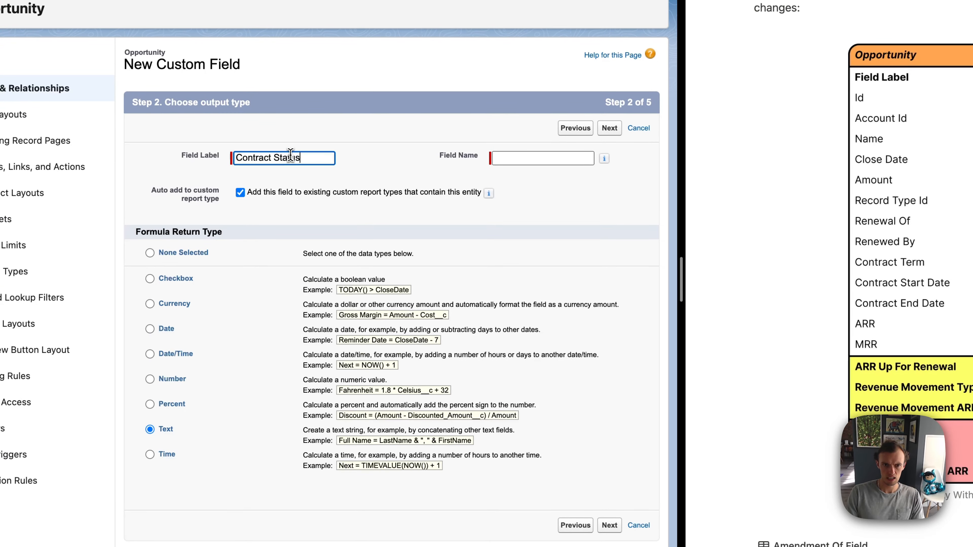
key("Tab")
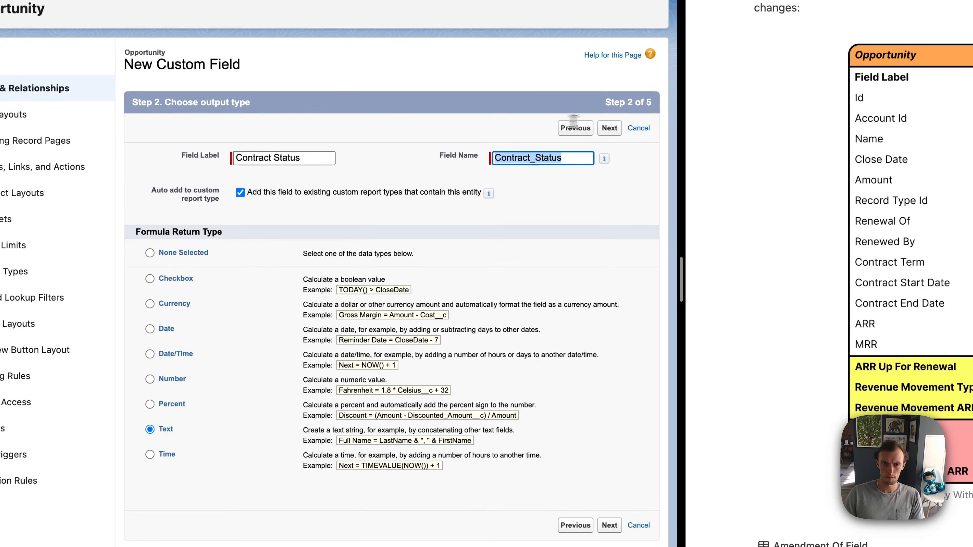
Step: Copy the Contract Status formula from the guide's field reference into the new field's formula editor
left_click(609, 127)
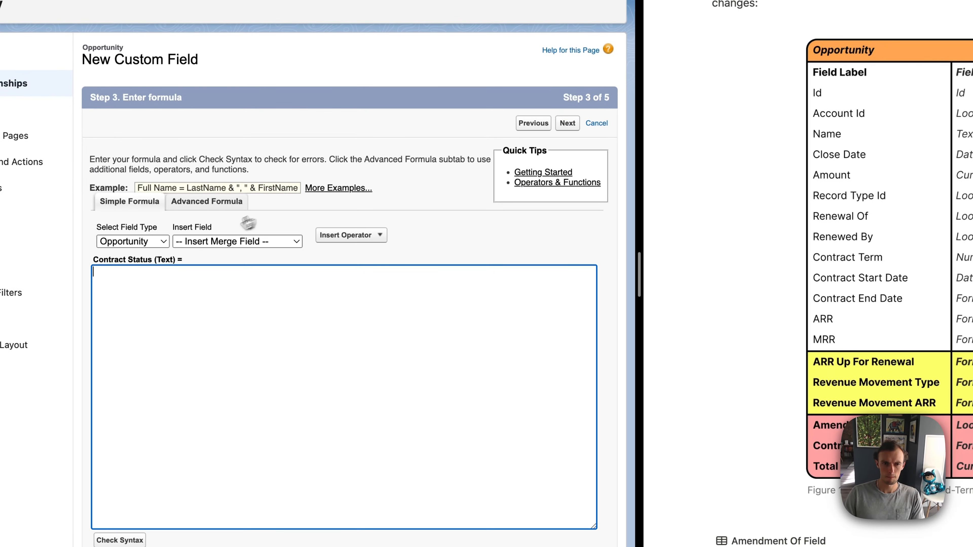
scroll(798, 439, "down", 7)
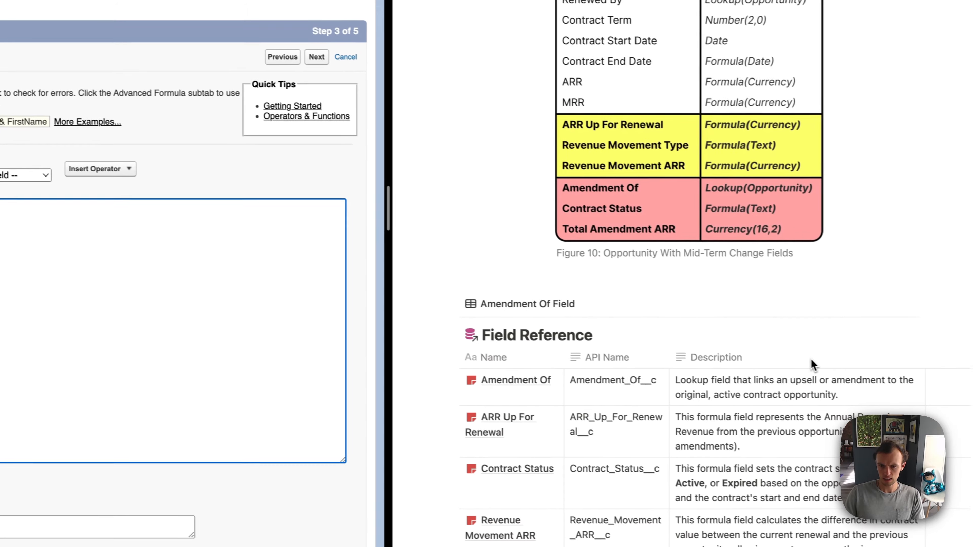
left_click(531, 366)
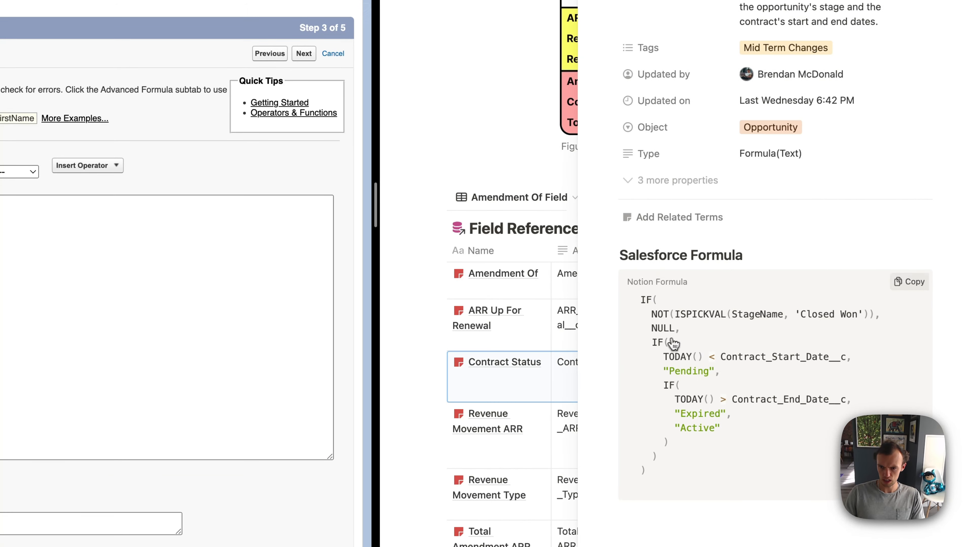
left_click(912, 288)
left_click(180, 280)
key("ctrl+v")
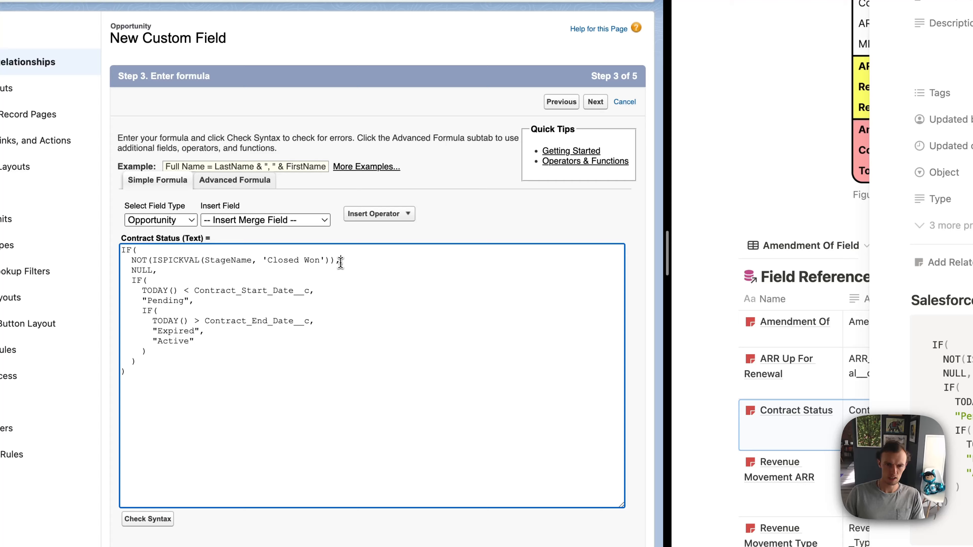
Step: Review the pasted Contract Status formula through its "Active" branch and check its syntax
left_click(336, 293)
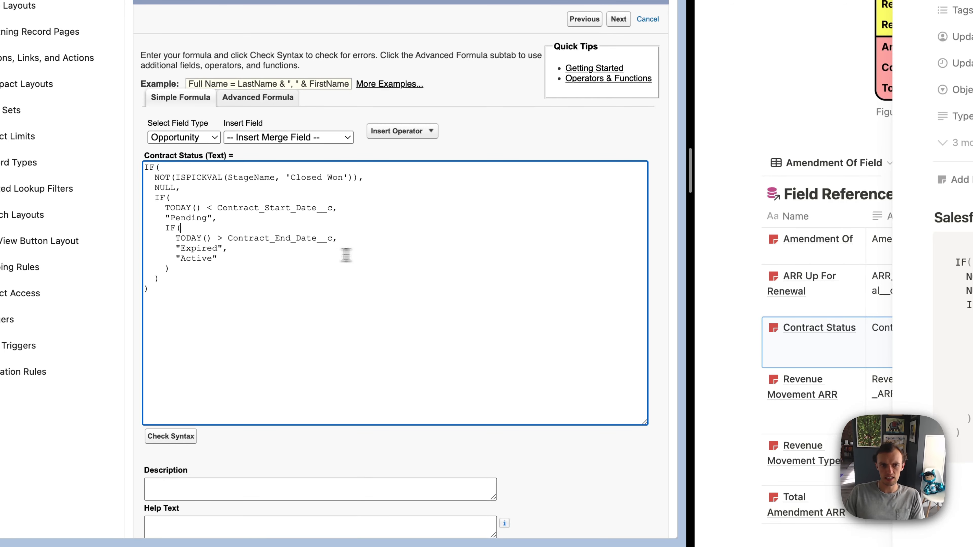
left_click(224, 259)
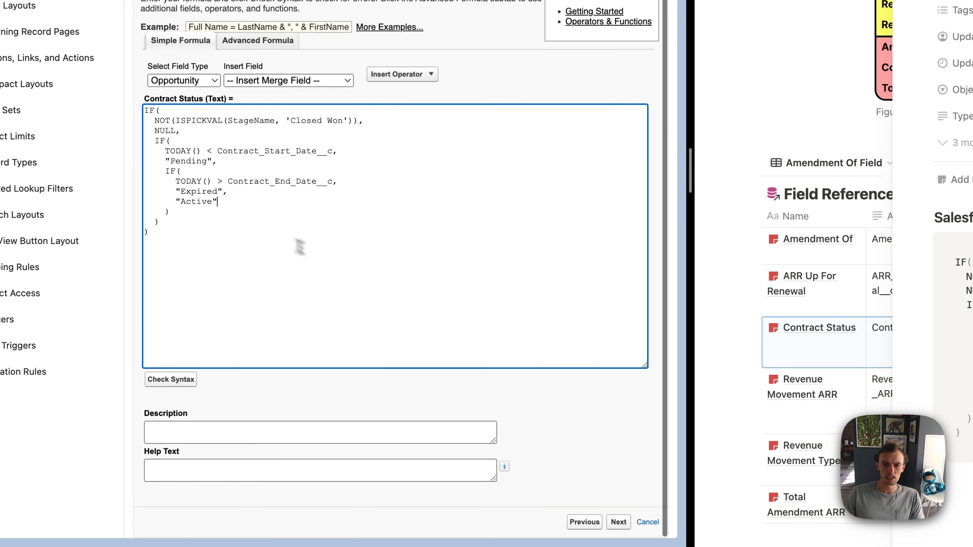
left_click(170, 436)
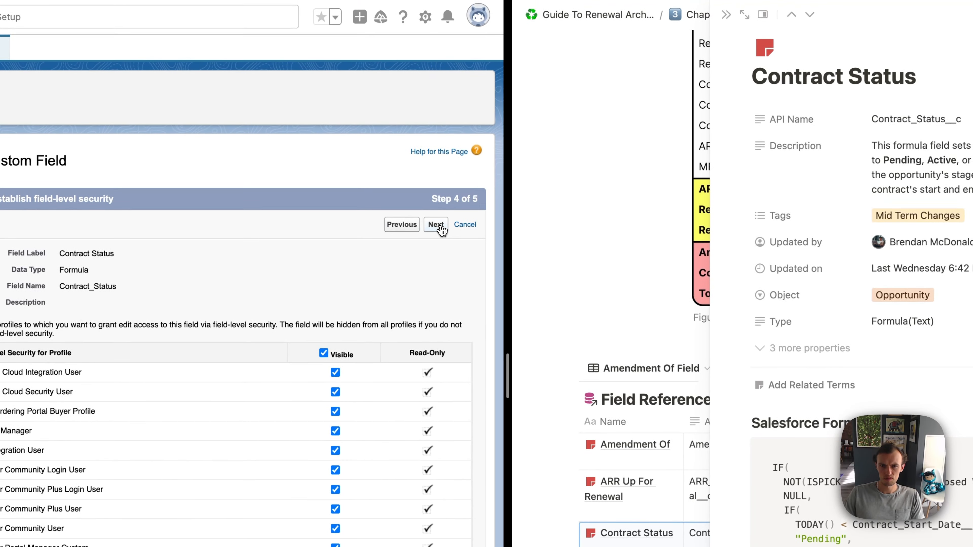
Step: Add Contract Status to the Renewal, Sales and Upsell Opportunity Layouts, then save it and start another new field
left_click(530, 30)
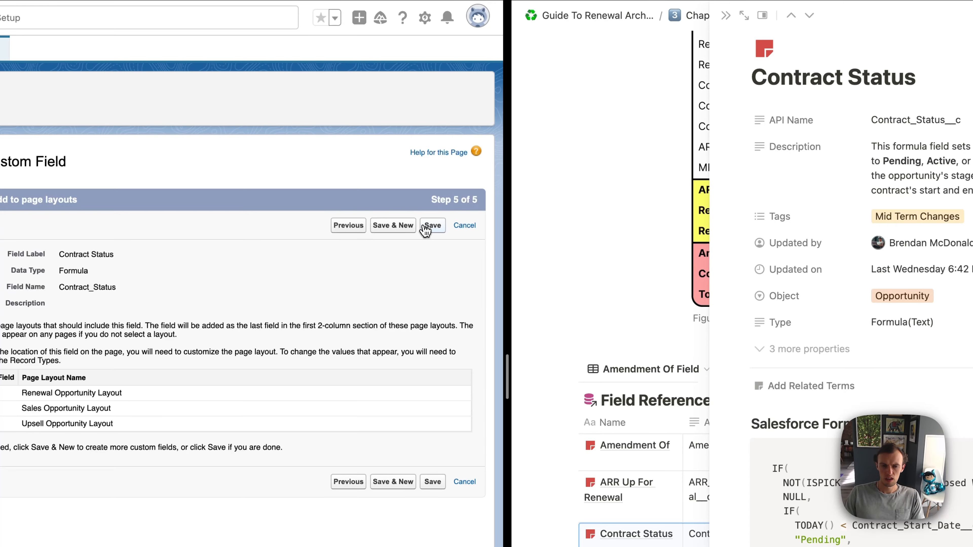
left_click(730, 17)
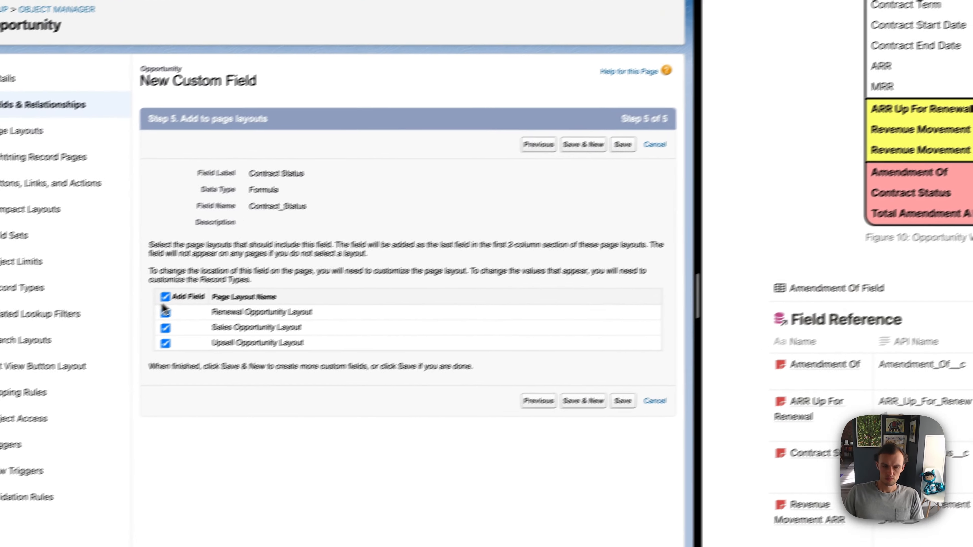
left_click(393, 225)
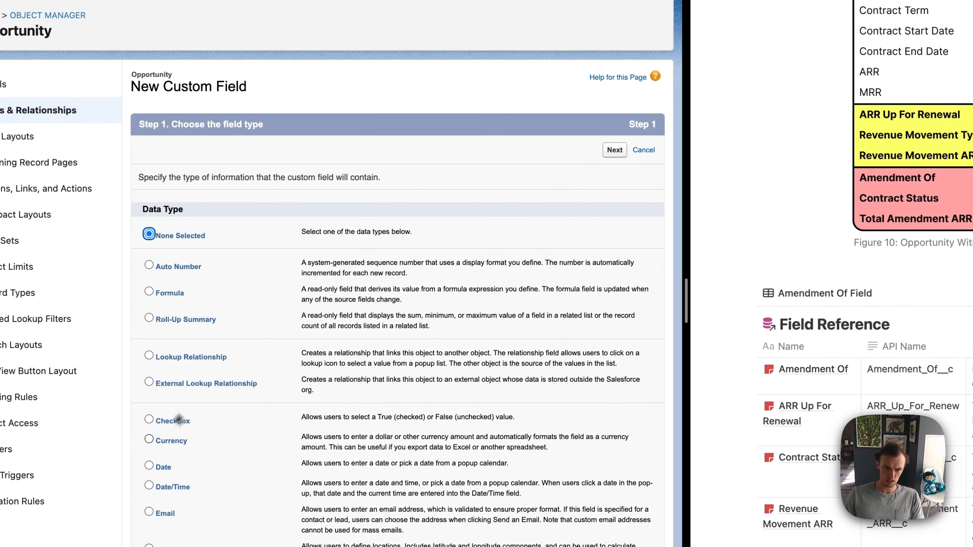
Step: Choose Currency as the new field's data type and label it Total Amendment ARR
left_click(168, 440)
left_click(615, 149)
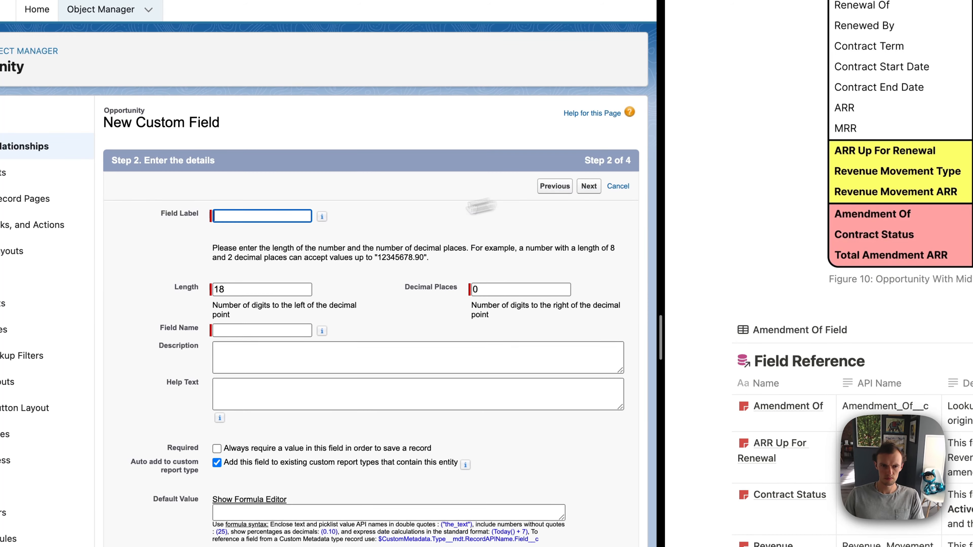
type("Total Amend")
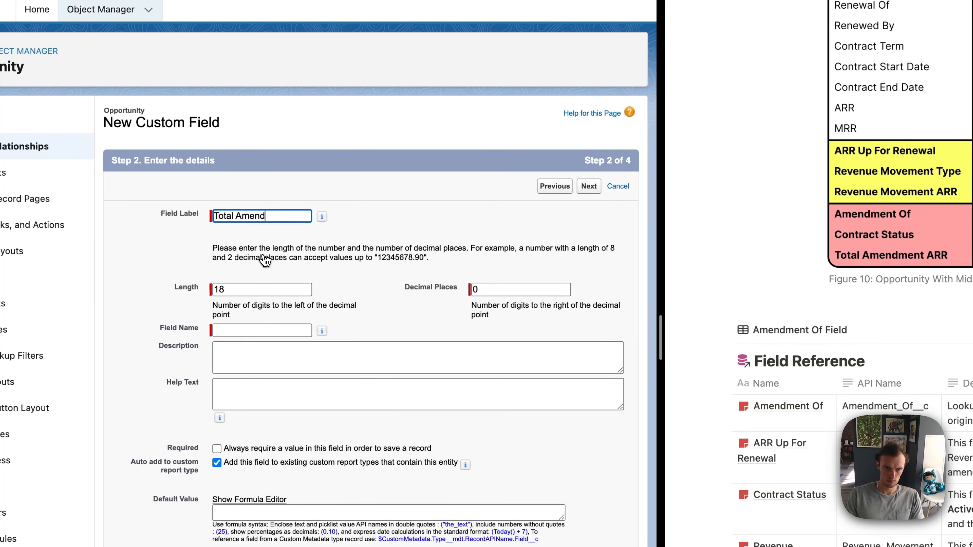
type("ment ARR")
key("Tab")
Step: Set the Total Amendment ARR field's length to 16 and its decimal places to 2
left_click(261, 290)
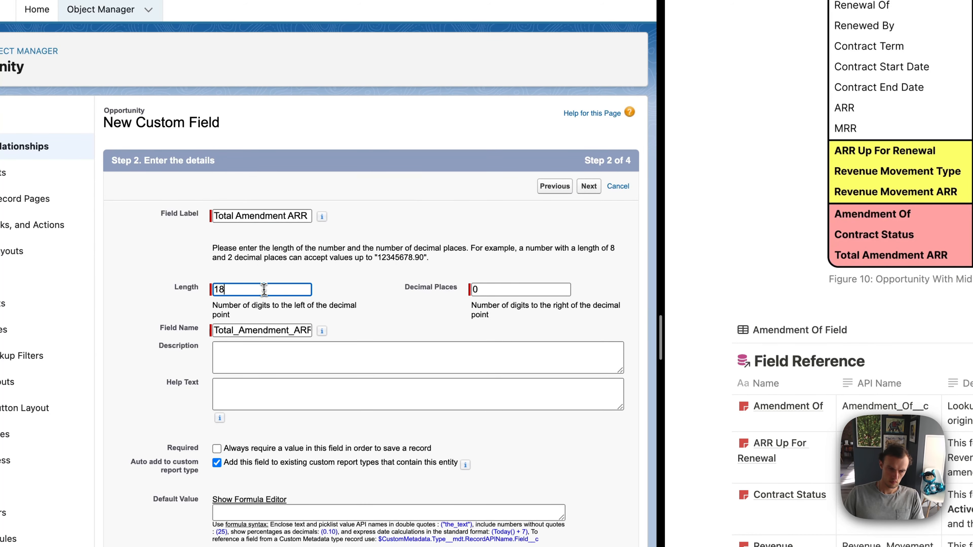
key("BackSpace")
type("6")
key("Tab")
type("2")
key("Tab")
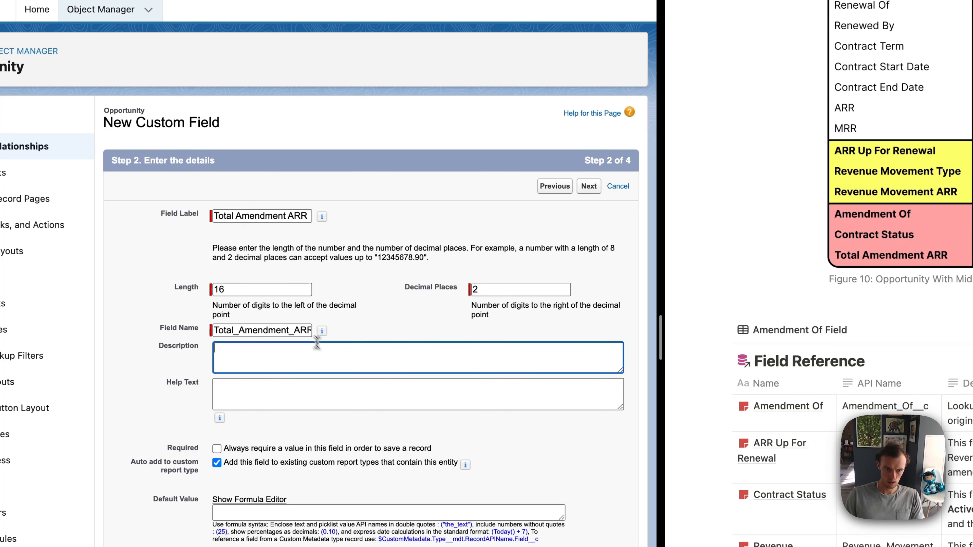
Step: Make the Total Amendment ARR field visible to all profiles and proceed past field-level security
left_click(588, 188)
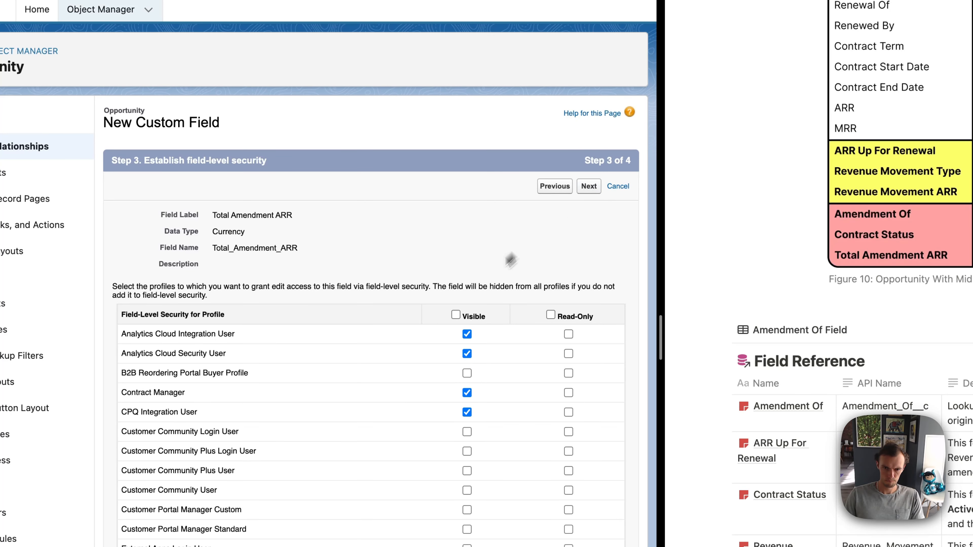
left_click(456, 315)
left_click(589, 186)
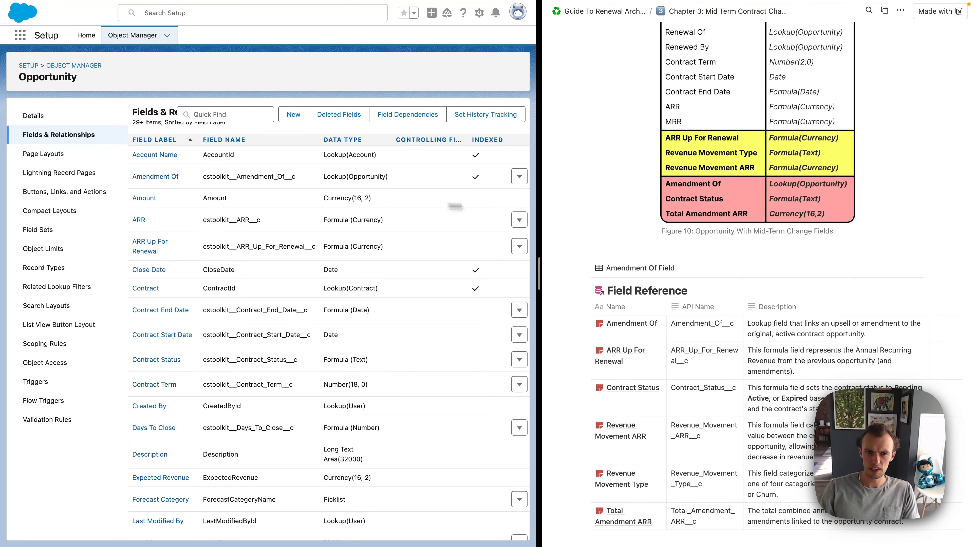
Step: Edit the ARR Up For Renewal field and replace its formula with the guide's Chapter 3 formula that adds Total_Amendment_ARR__c
left_click(519, 247)
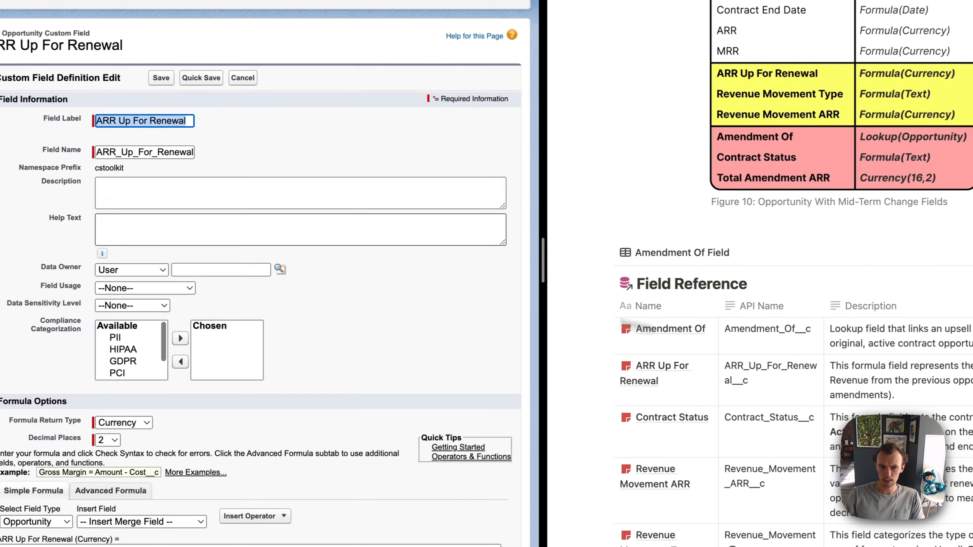
scroll(494, 253, "down", 5)
scroll(709, 374, "down", 3)
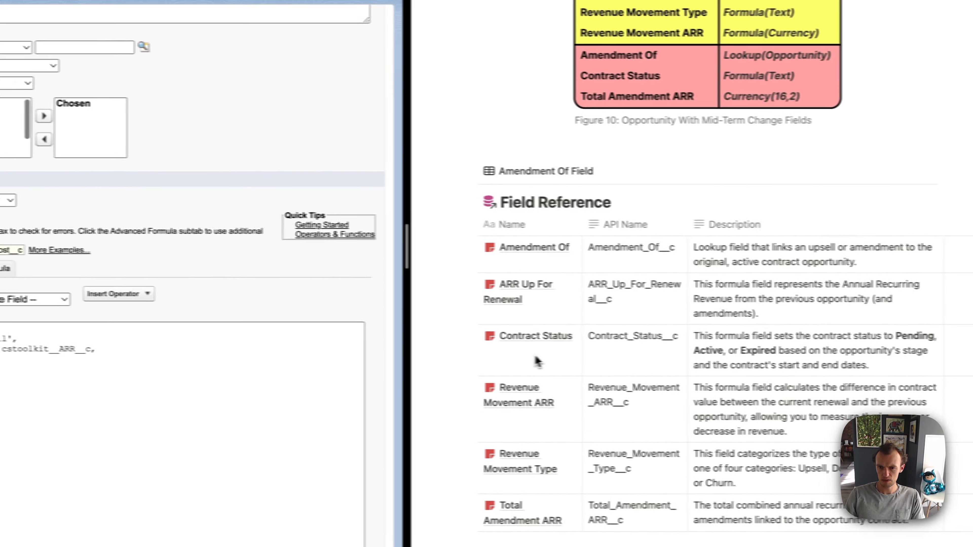
mouse_move(757, 273)
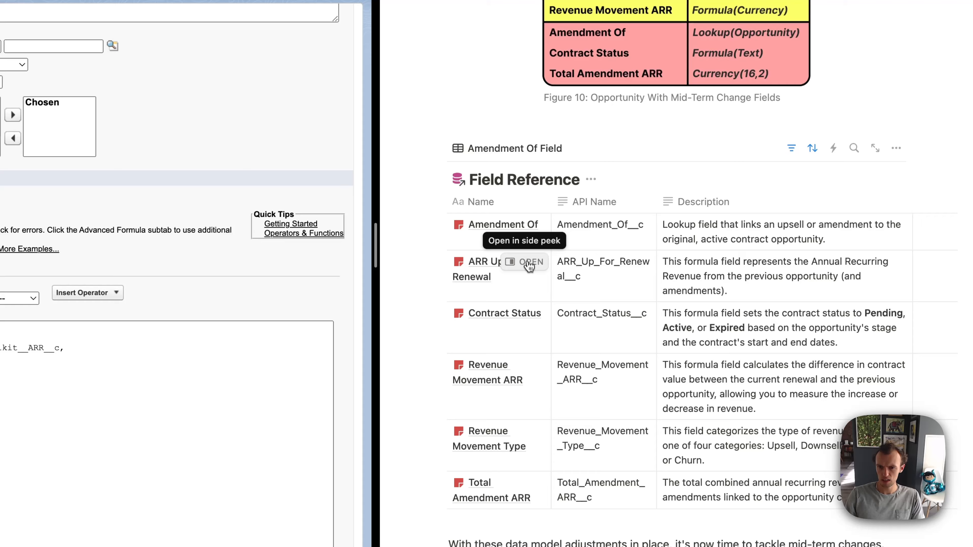
left_click(530, 262)
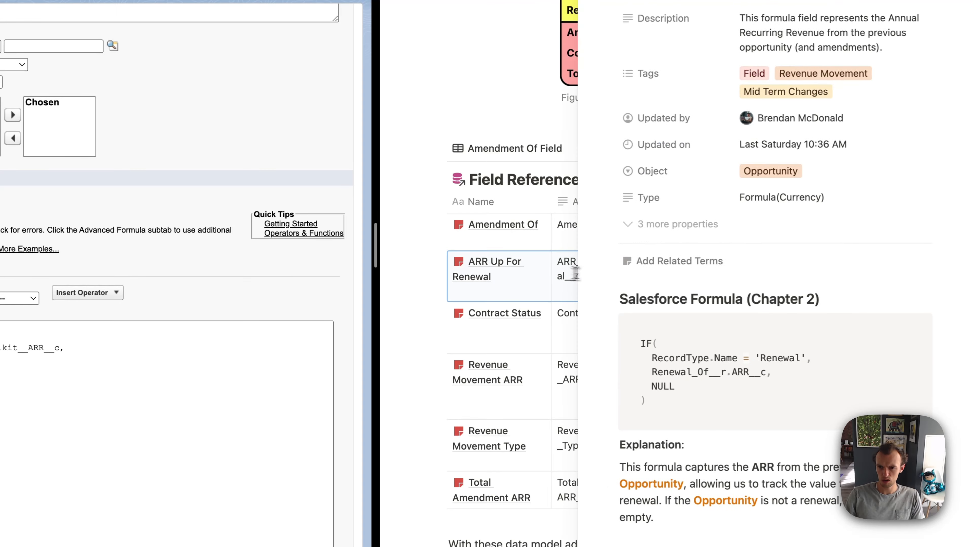
scroll(643, 273, "down", 6)
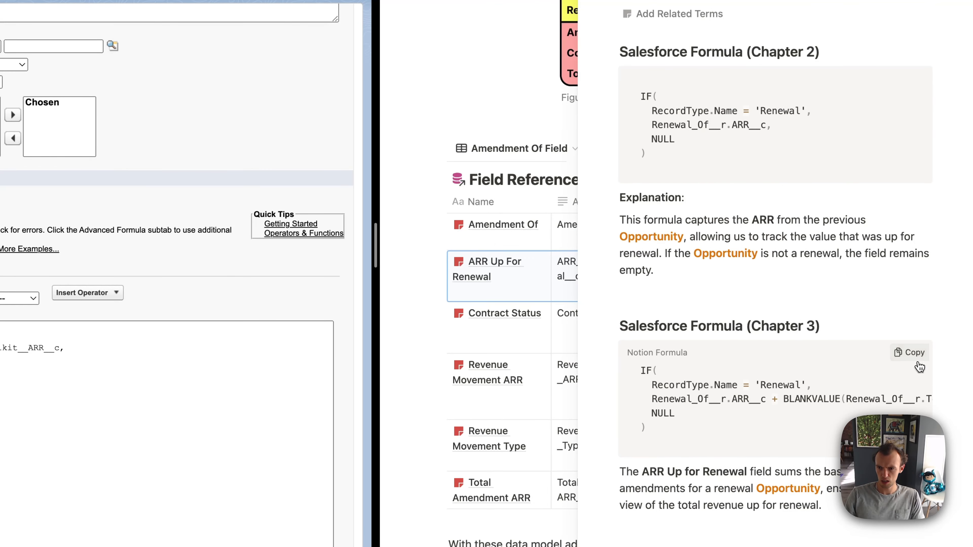
left_click(918, 364)
key("ctrl+a")
key("ctrl+v")
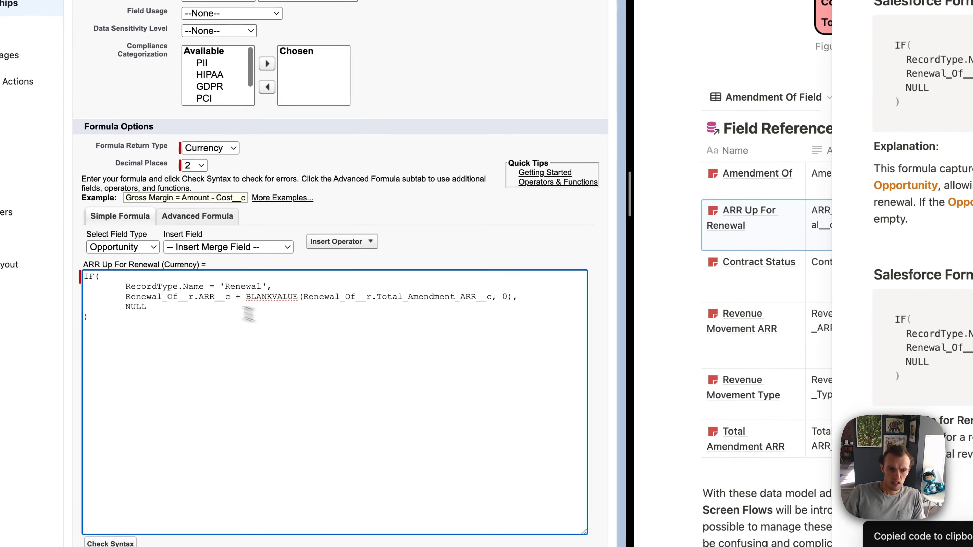
Step: Reduce the excess indentation on the inner lines of the ARR Up For Renewal formula
left_click(126, 287)
key("BackSpace")
key("Down")
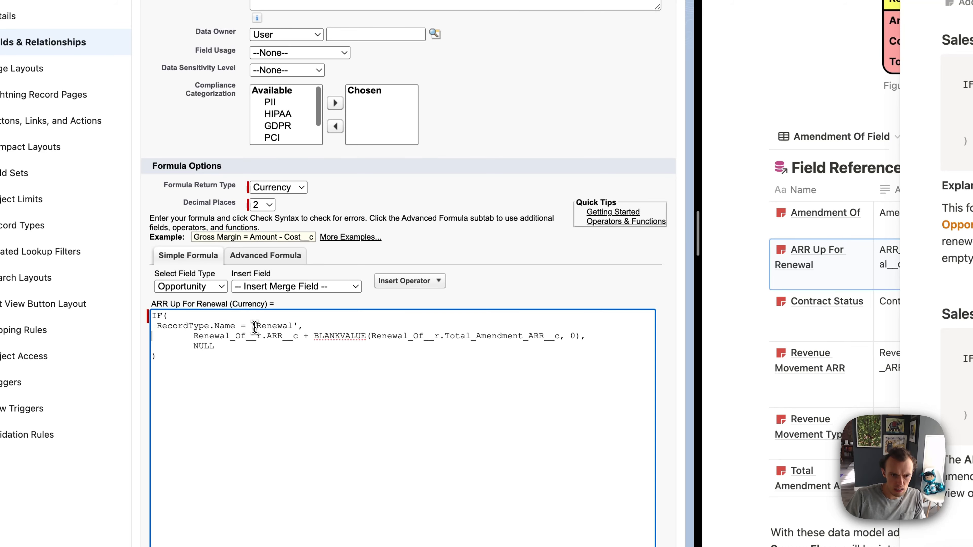
key("alt+Left")
key("BackSpace")
key("BackSpace")
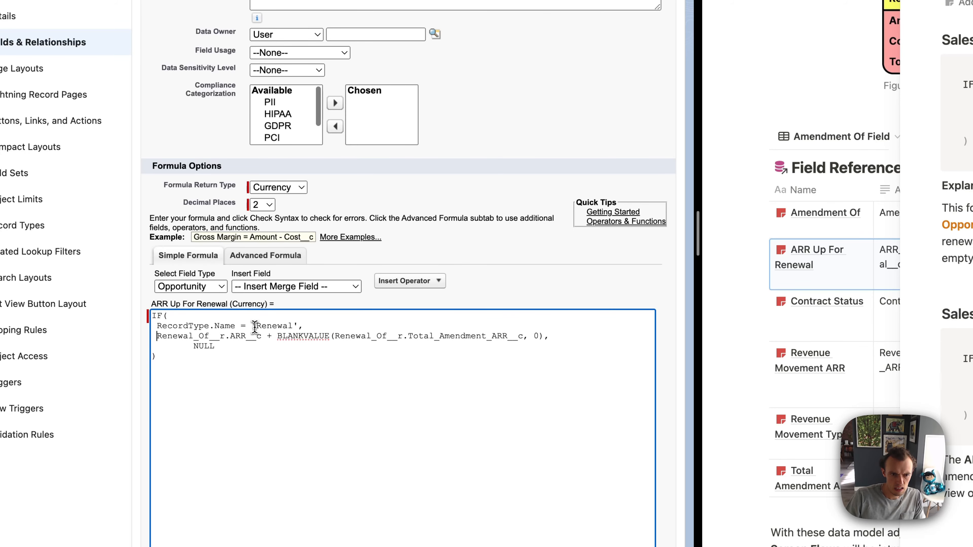
key("Down")
key("End")
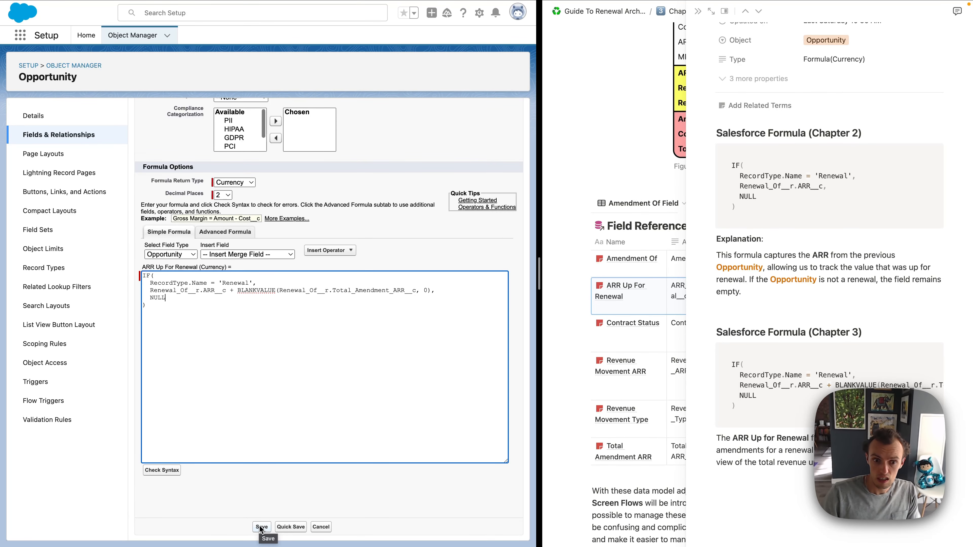
Step: Save the ARR Up For Renewal field and close its entry in the guide
scroll(302, 371, "up", 10)
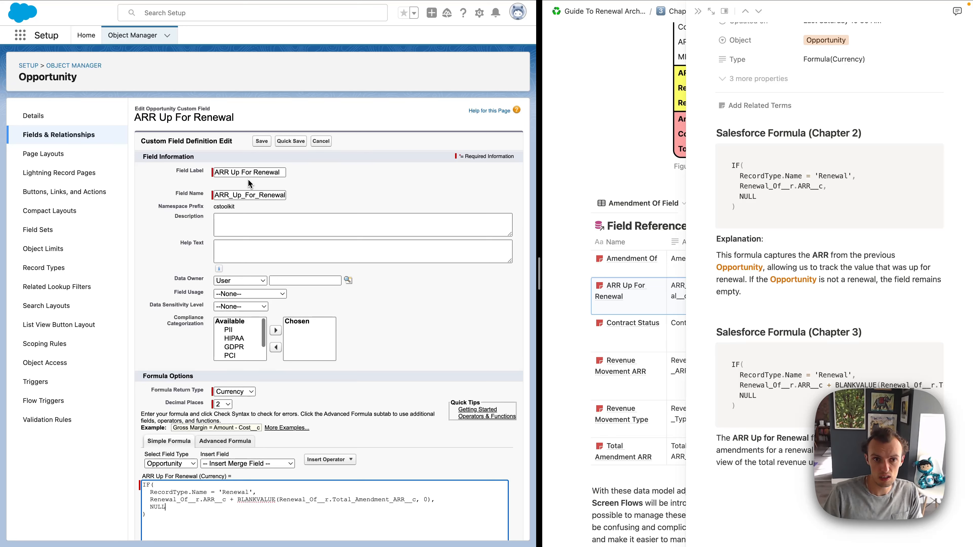
left_click(261, 141)
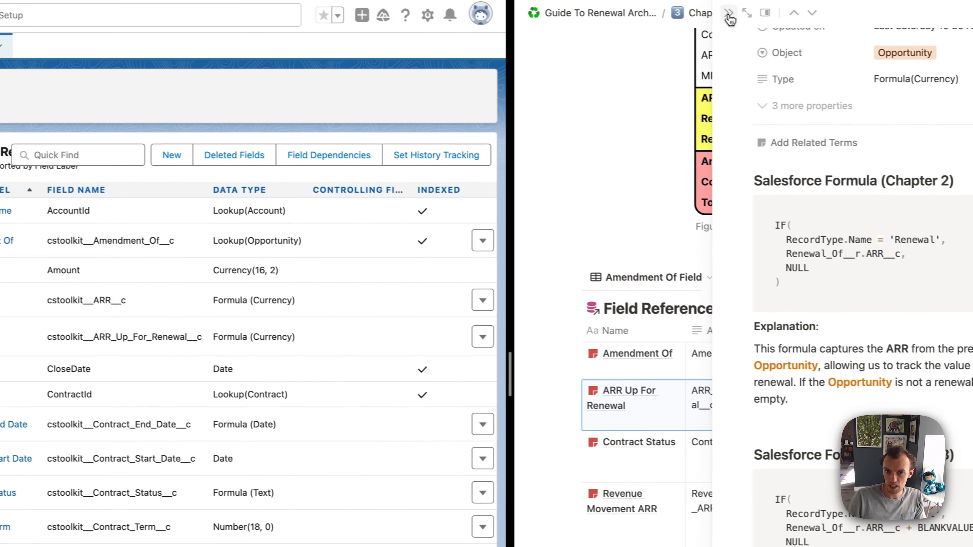
left_click(730, 19)
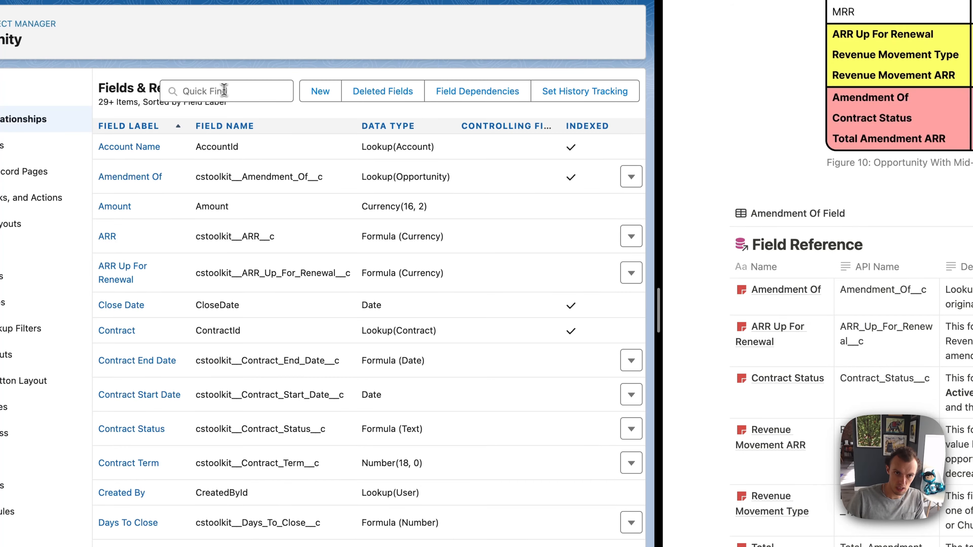
Step: Search the Opportunity fields for "revenue" and open Revenue Movement Type for editing
left_click(197, 89)
type("revenue")
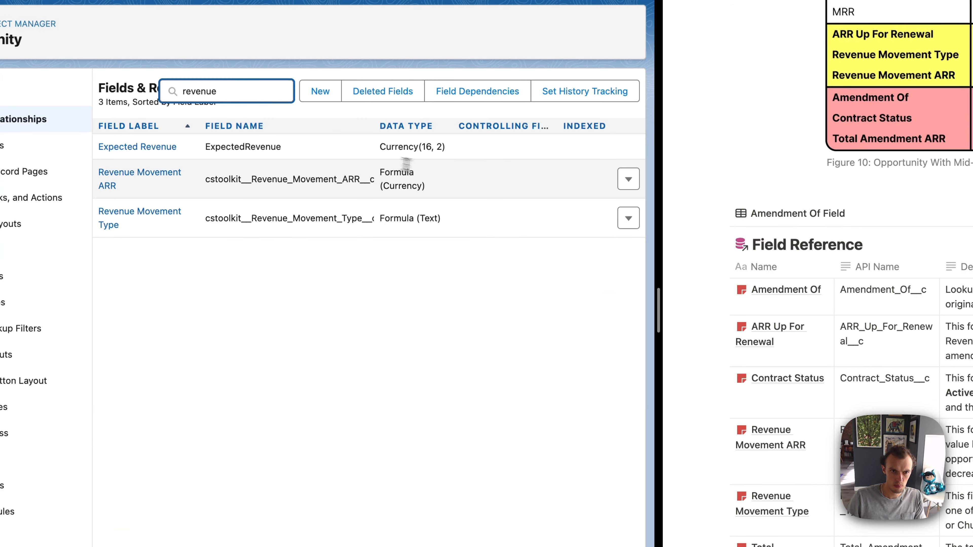
left_click(628, 218)
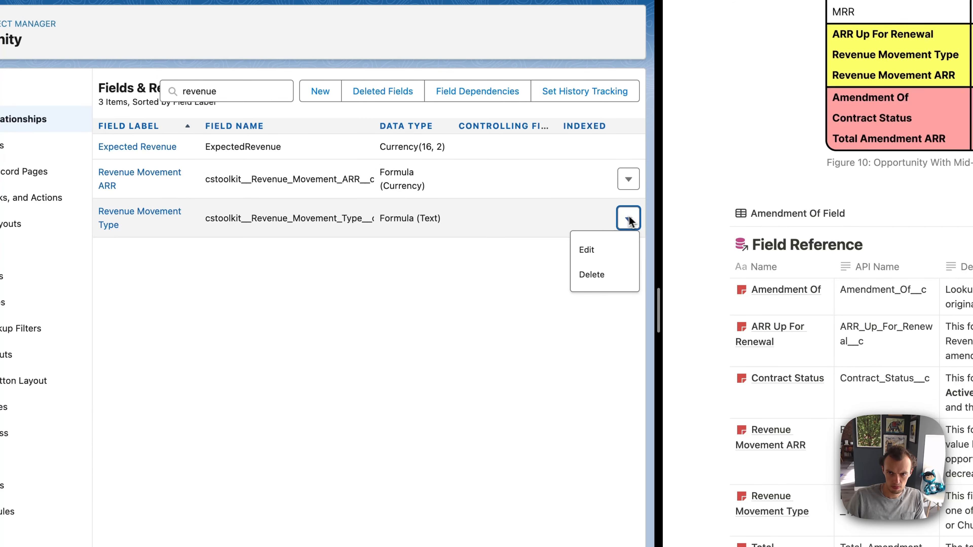
left_click(588, 248)
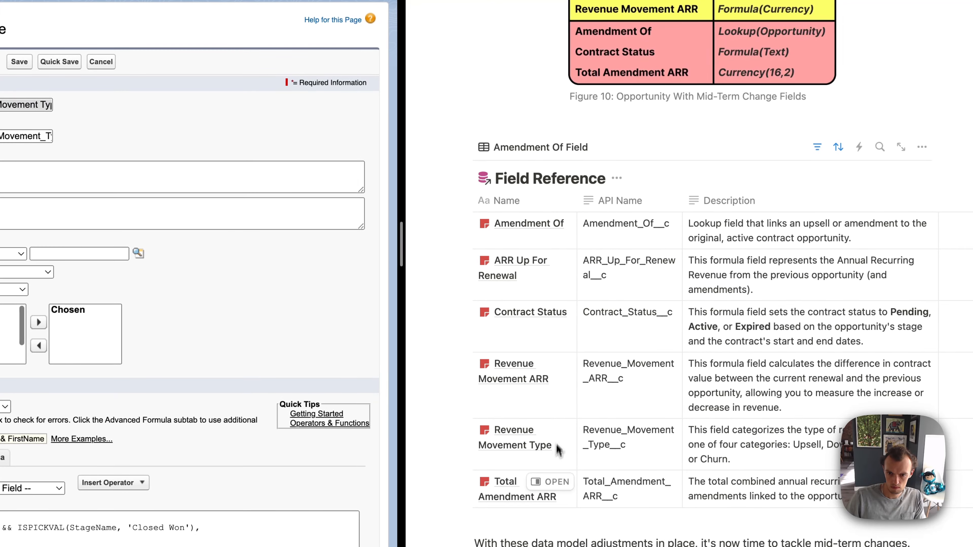
Step: Replace the Revenue Movement Type formula with the guide's Chapter 3 version containing the Upsell 'UP(amd)' branch
left_click(552, 430)
scroll(805, 268, "down", 10)
scroll(805, 268, "up", 2)
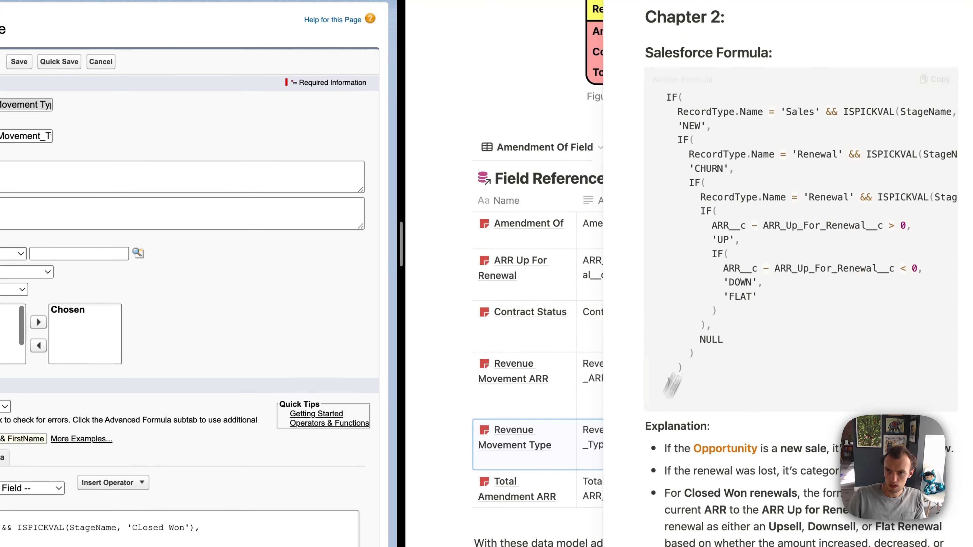
scroll(860, 269, "down", 5)
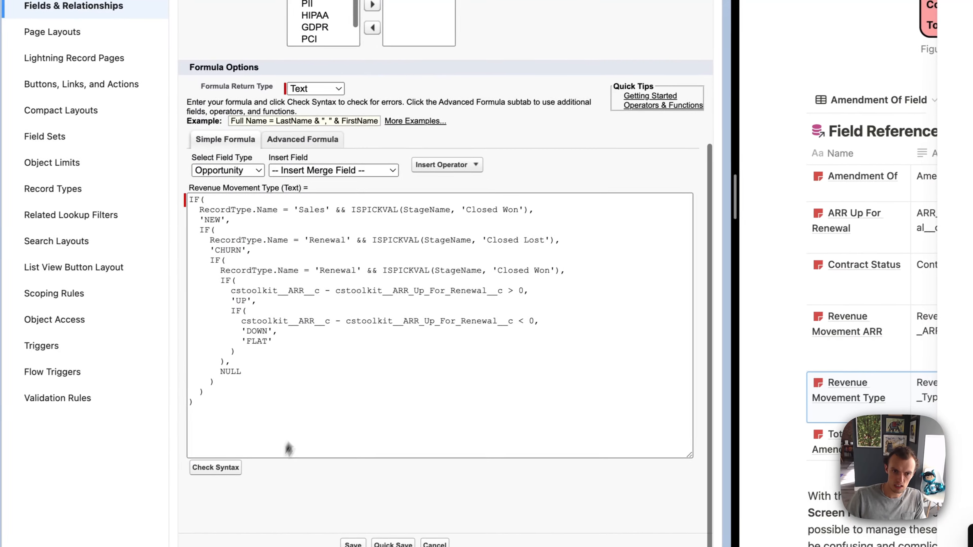
left_click(289, 448)
key("ctrl+a")
key("ctrl+v")
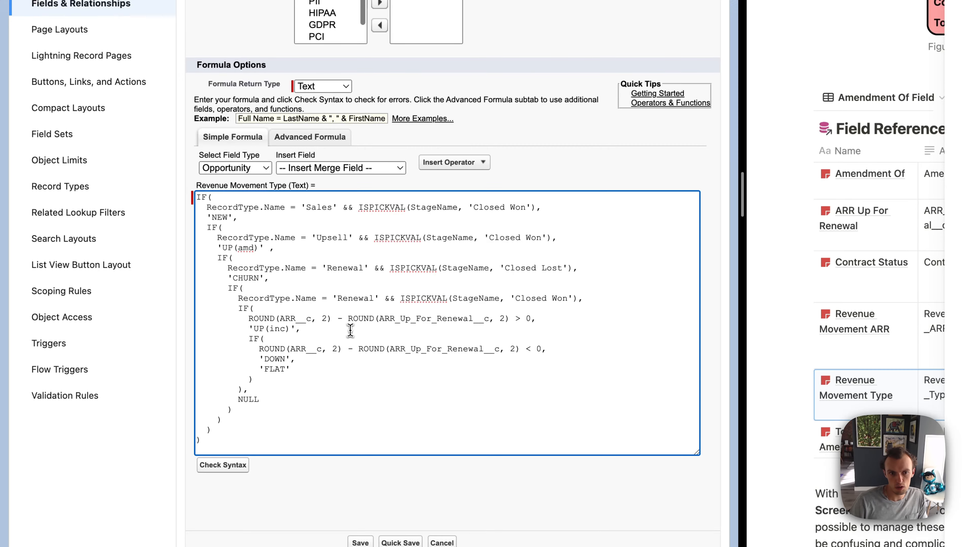
Step: Review the 'UP(inc)' branch, save the Revenue Movement Type field, and close its entry in the guide
left_click_drag(253, 329, 291, 329)
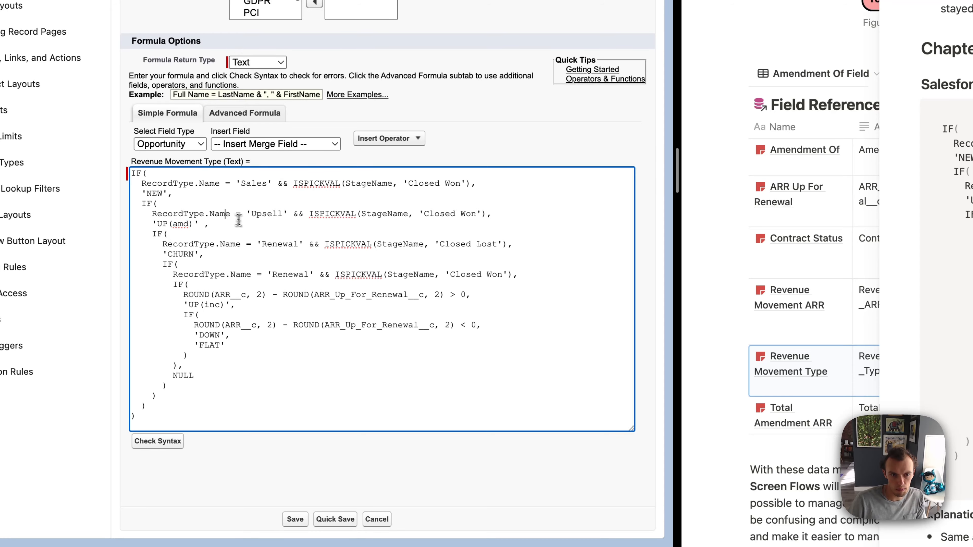
left_click(295, 519)
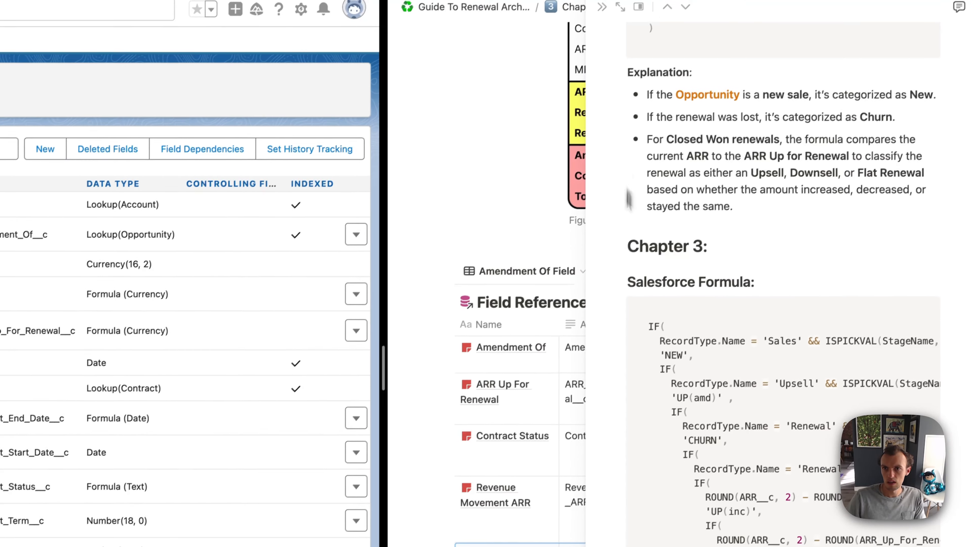
left_click(602, 6)
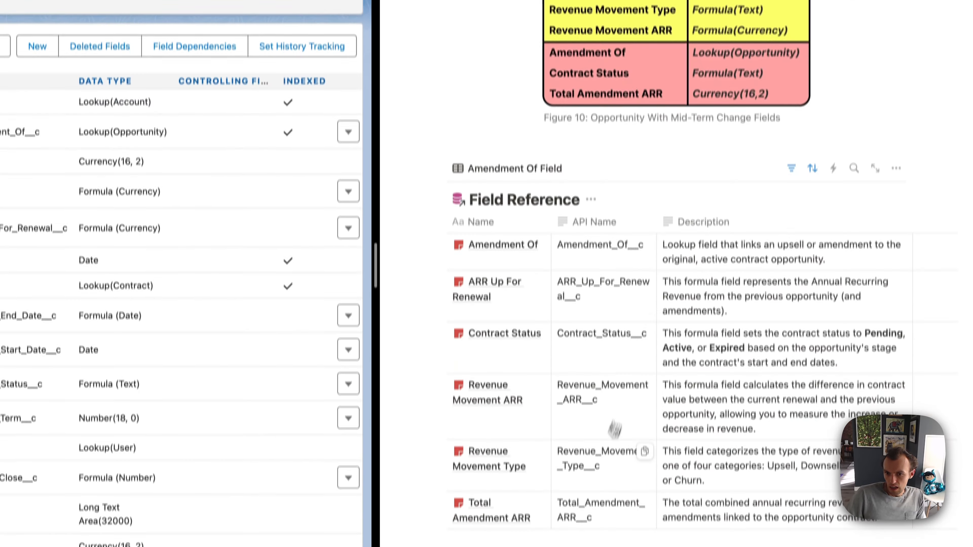
Step: Open the guide's Revenue Movement ARR entry at its Chapter 3 formula and open the matching Opportunity field for editing
left_click(510, 359)
scroll(675, 439, "down", 10)
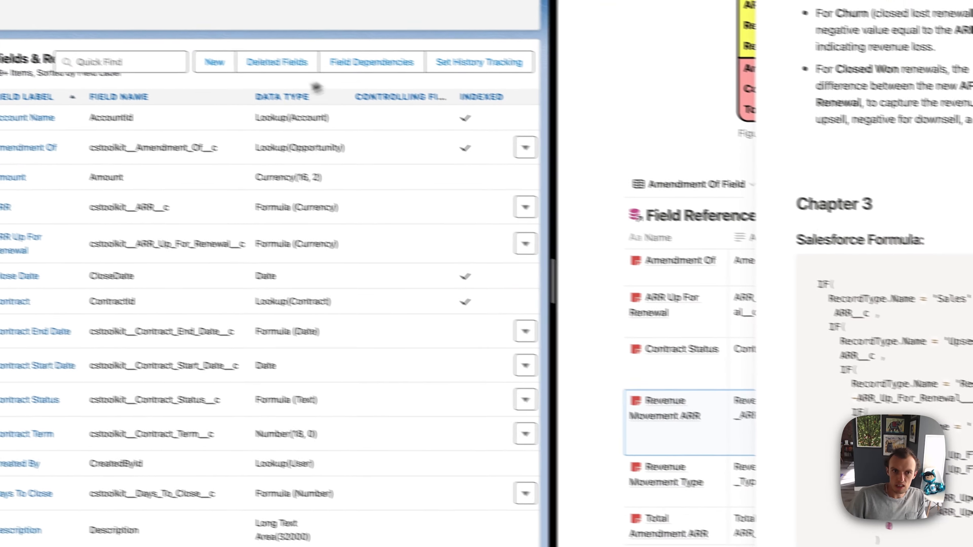
scroll(282, 278, "down", 10)
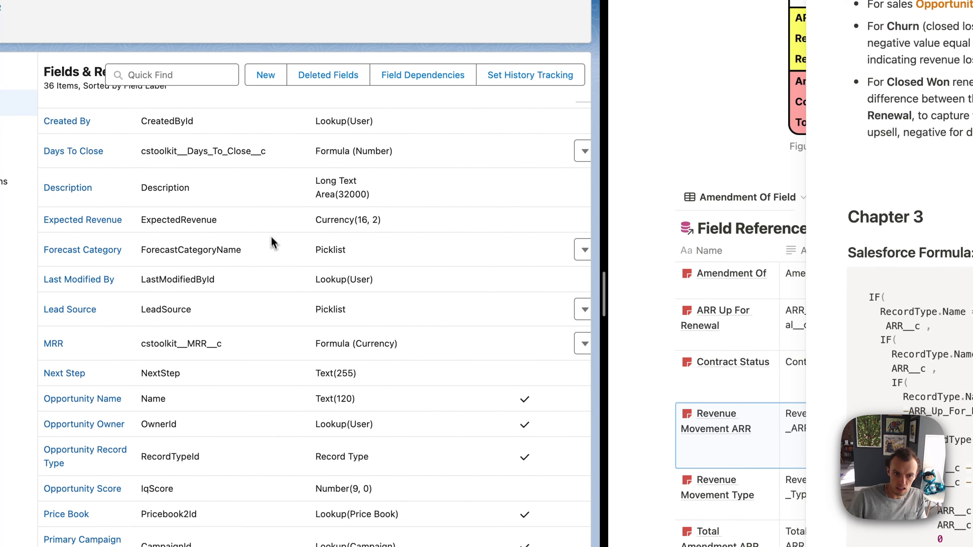
scroll(274, 244, "down", 10)
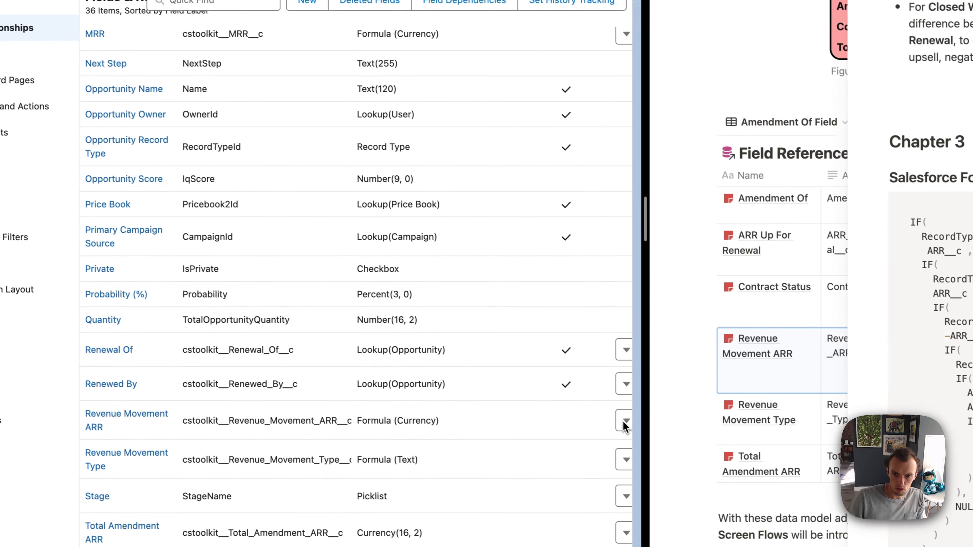
left_click(569, 384)
left_click(593, 457)
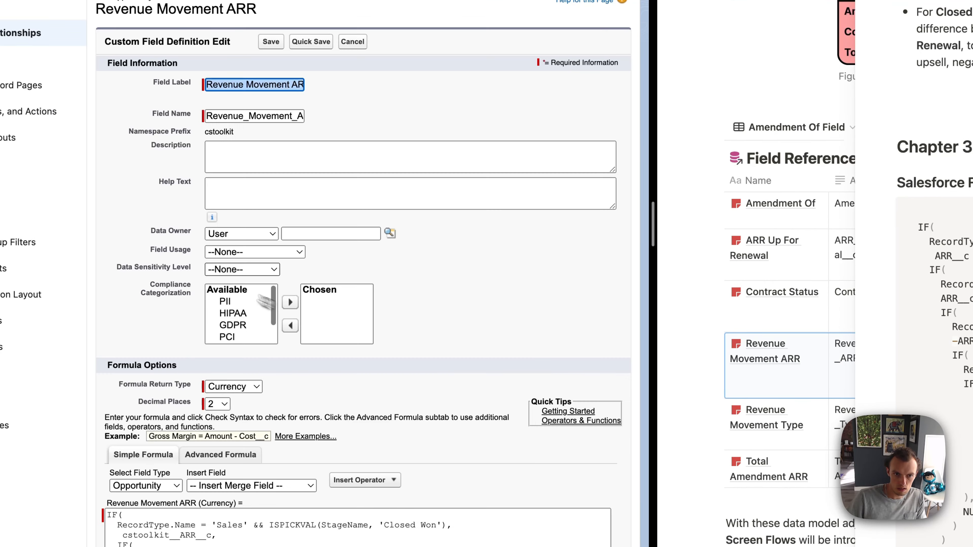
Step: Replace the Revenue Movement ARR formula with the guide's Chapter 3 version including the Upsell branch, save the field, and close its guide entry
scroll(280, 289, "down", 7)
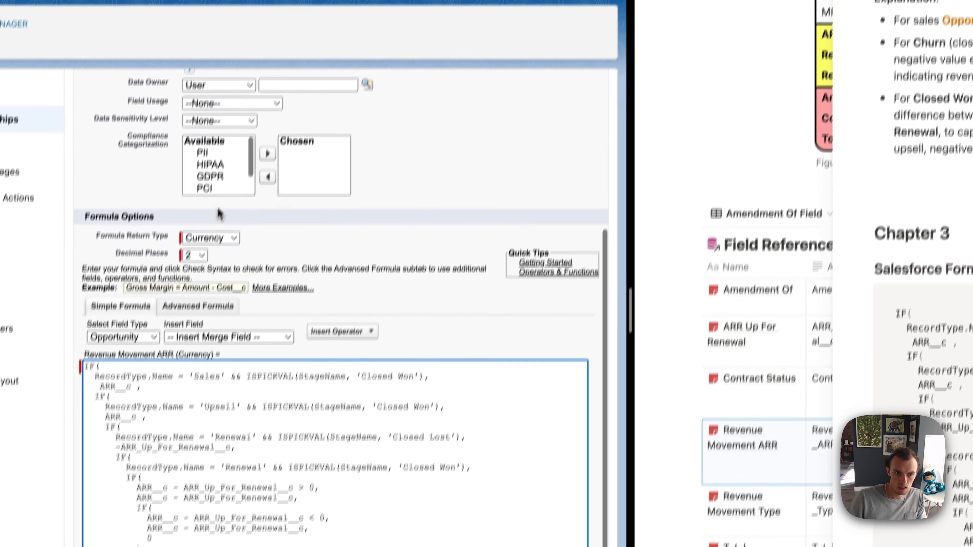
scroll(228, 165, "up", 8)
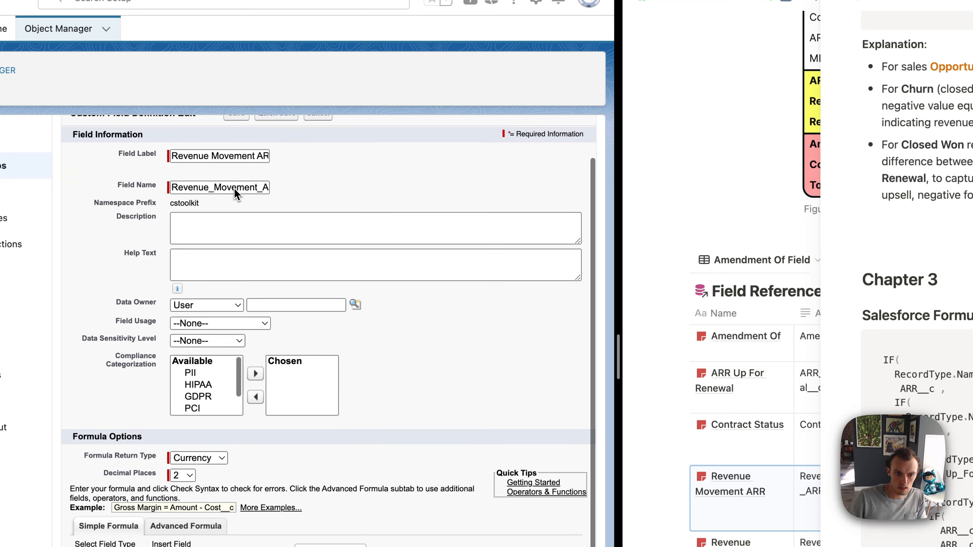
left_click(237, 175)
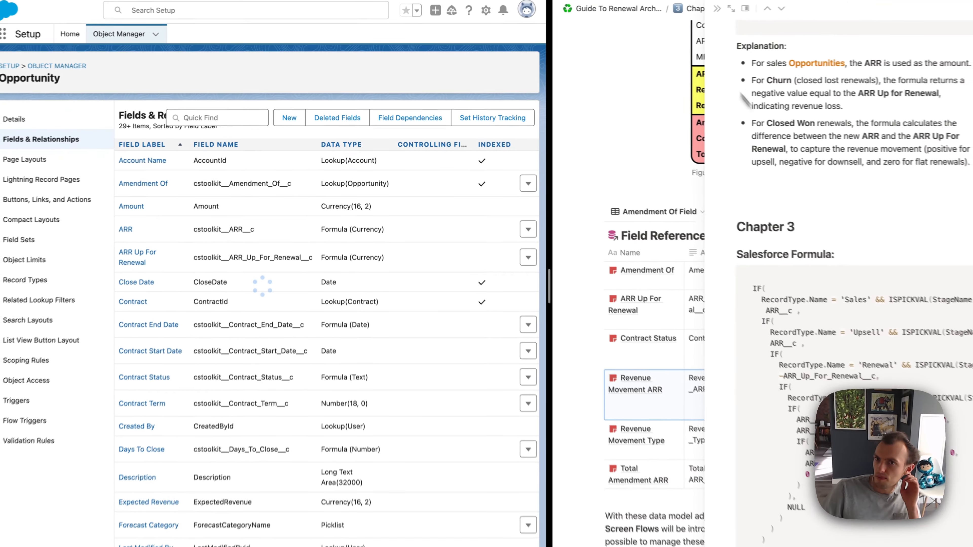
left_click(695, 12)
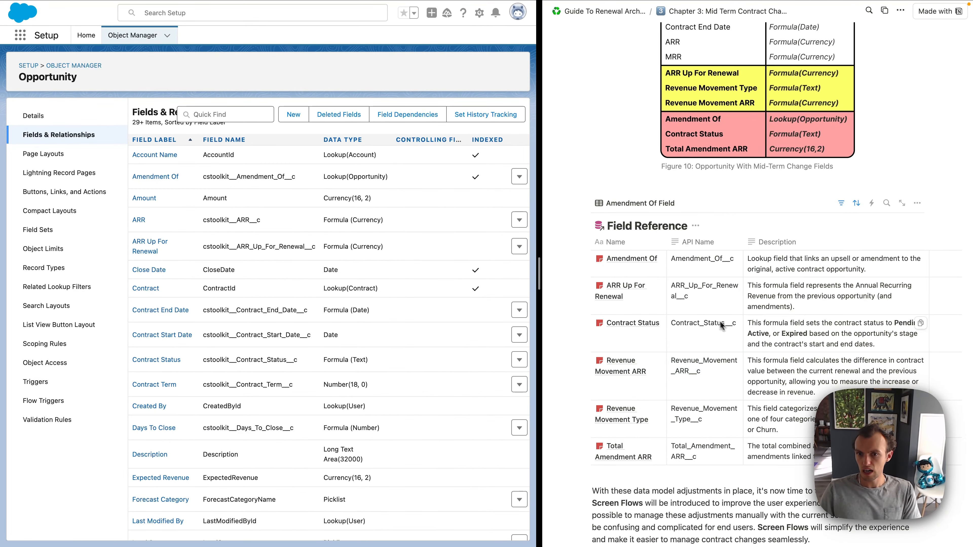
scroll(695, 435, "down", 2)
scroll(696, 437, "up", 2)
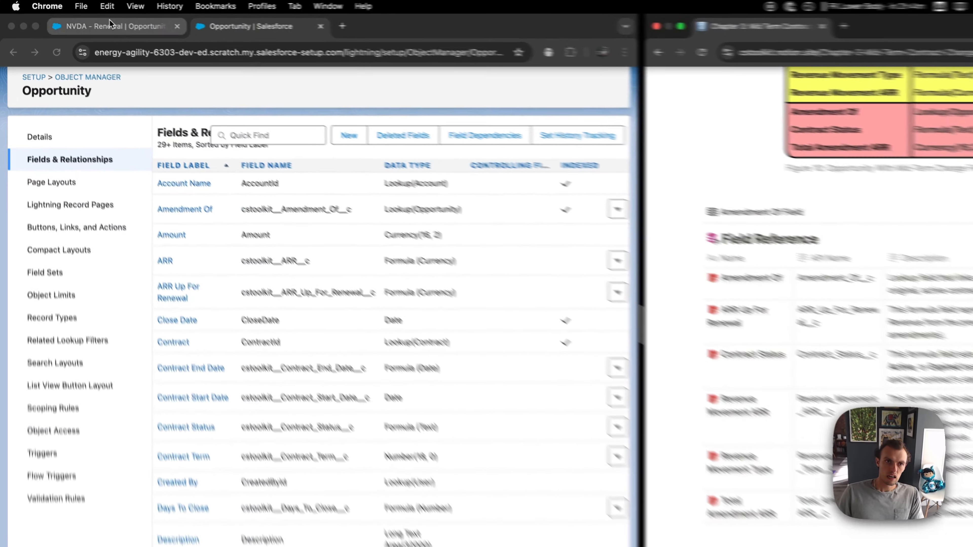
Step: Reload the NVDA - Renewal opportunity and check where the new contract and amendment fields sit in its details
left_click(109, 19)
key("super+r")
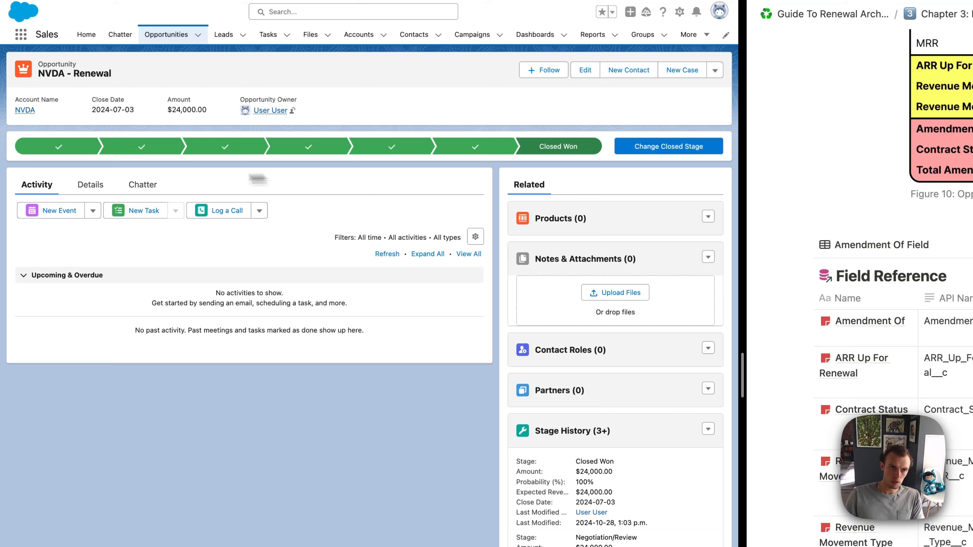
left_click(90, 185)
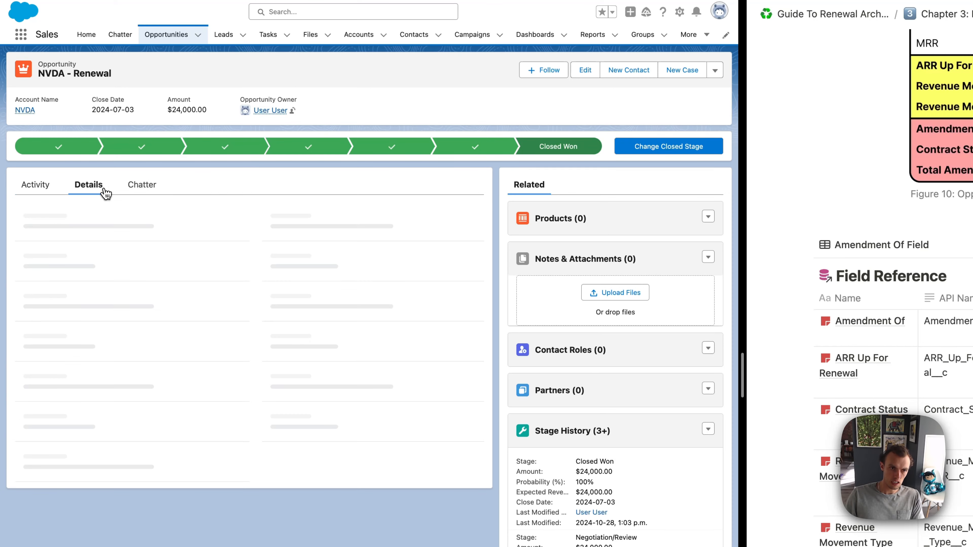
scroll(297, 330, "down", 2)
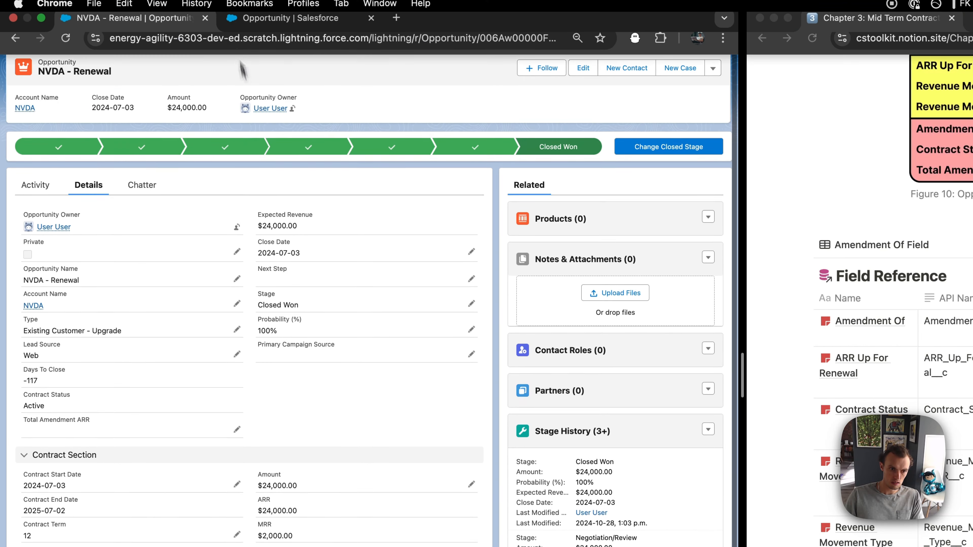
Step: In the Renewal Opportunity Layout, move Contract Status and Total Amendment ARR into the Contract Section and save the layout
left_click(322, 22)
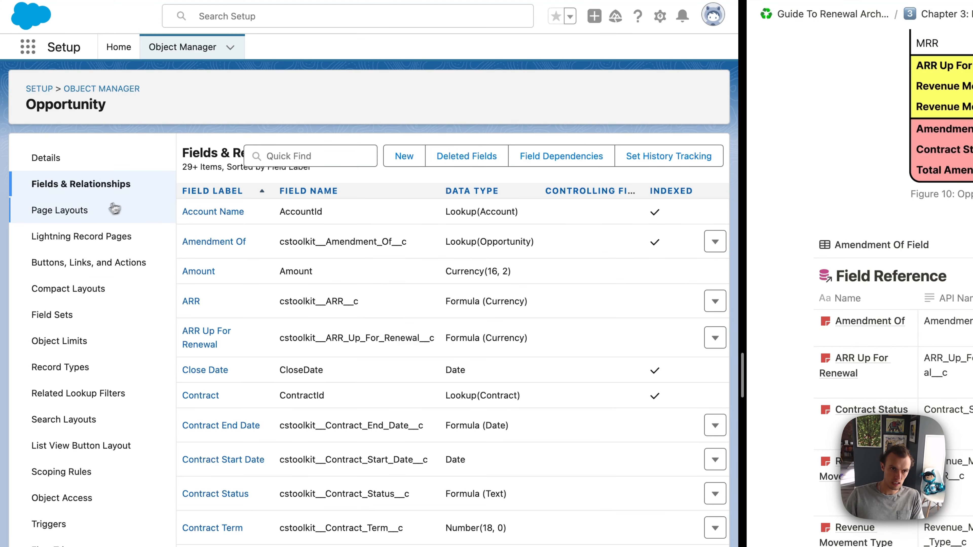
left_click(114, 209)
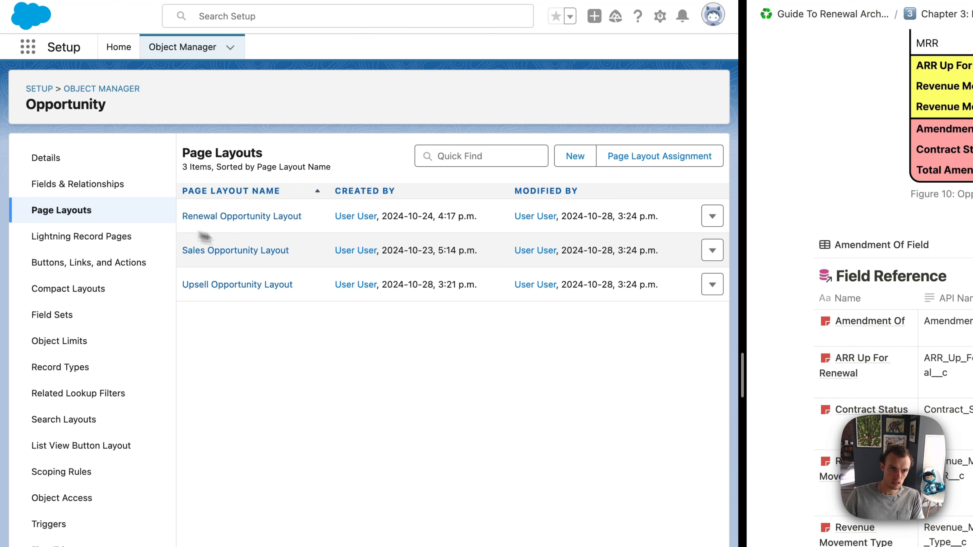
left_click(253, 217)
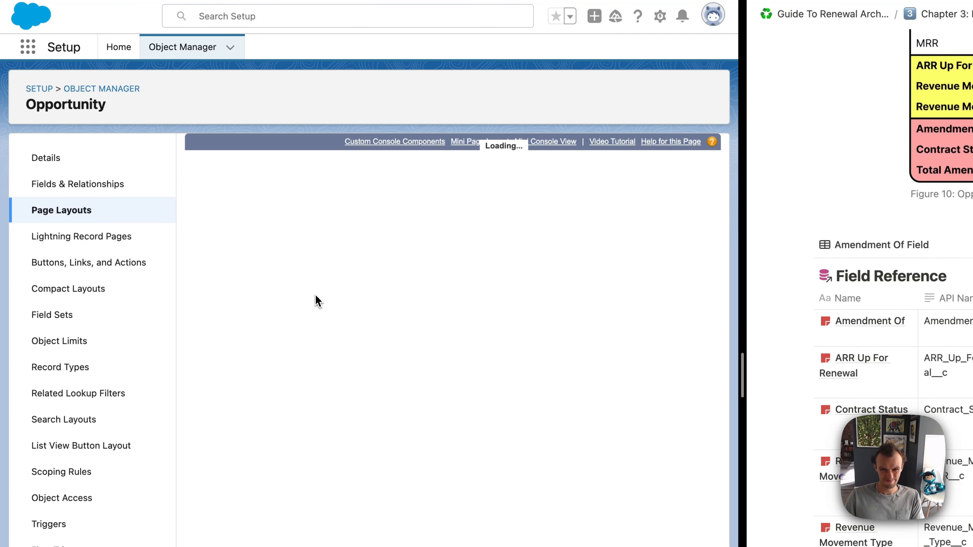
scroll(329, 419, "down", 10)
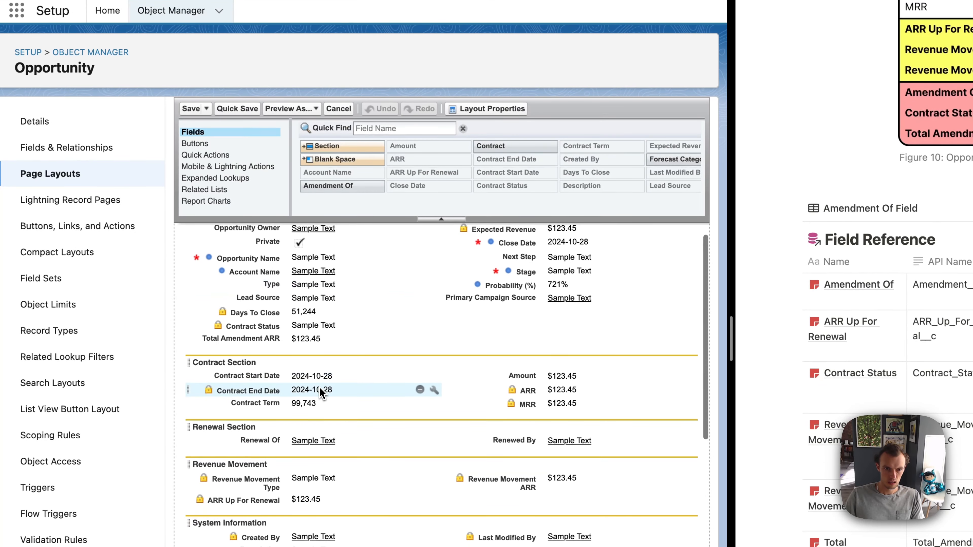
left_click_drag(278, 329, 278, 365)
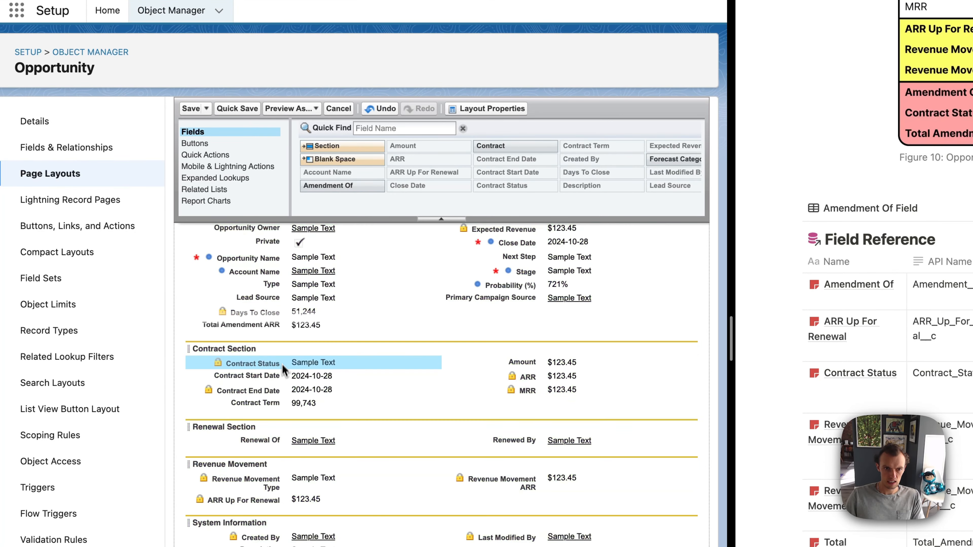
left_click_drag(278, 330, 514, 397)
left_click(191, 109)
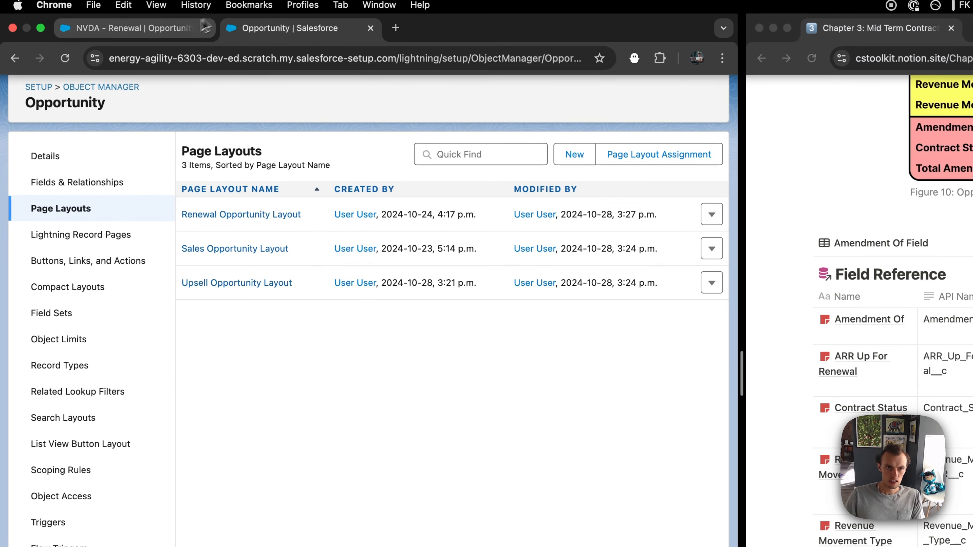
Step: In the Sales Opportunity Layout, move Contract Status and Total Amendment ARR into the Contract Section and save the layout
left_click(222, 251)
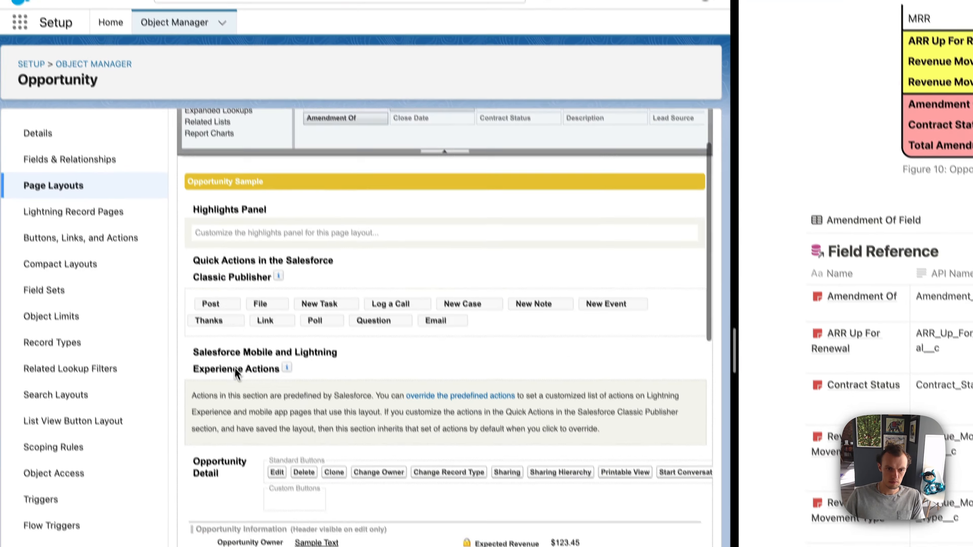
scroll(234, 367, "down", 8)
left_click_drag(240, 345, 253, 368)
left_click_drag(259, 331, 502, 399)
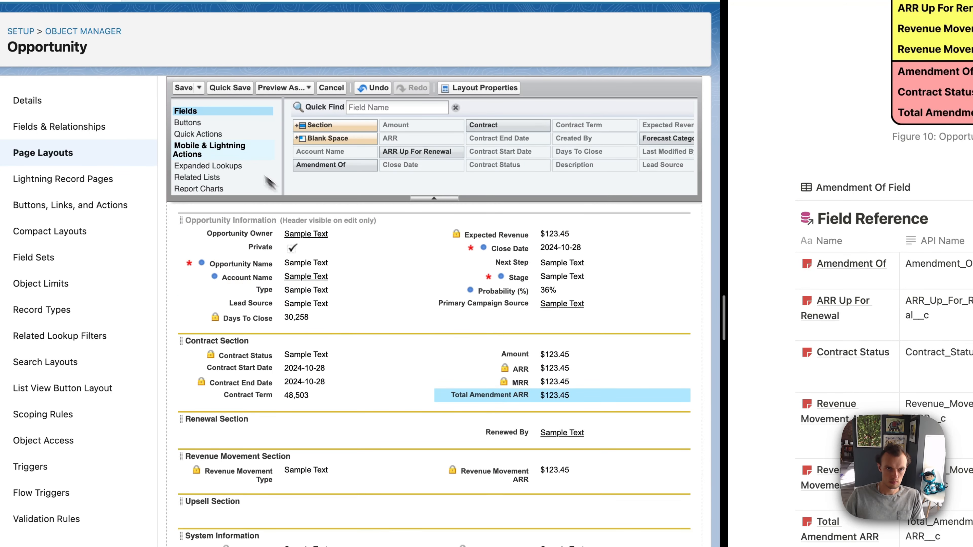
left_click(204, 93)
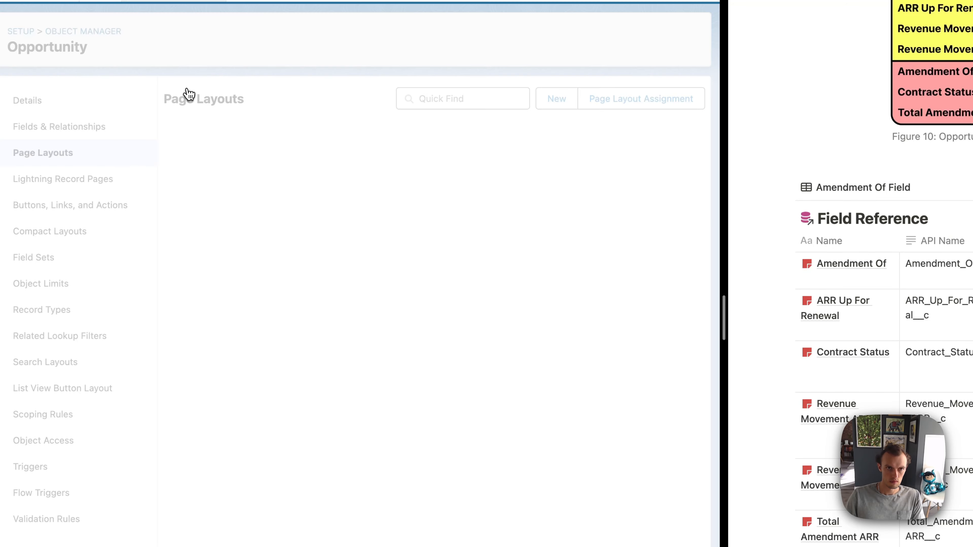
Step: In the Upsell Opportunity Layout, move Contract Status and Amendment Of into the Contract Section, remove Total Amendment ARR, and save
left_click(226, 230)
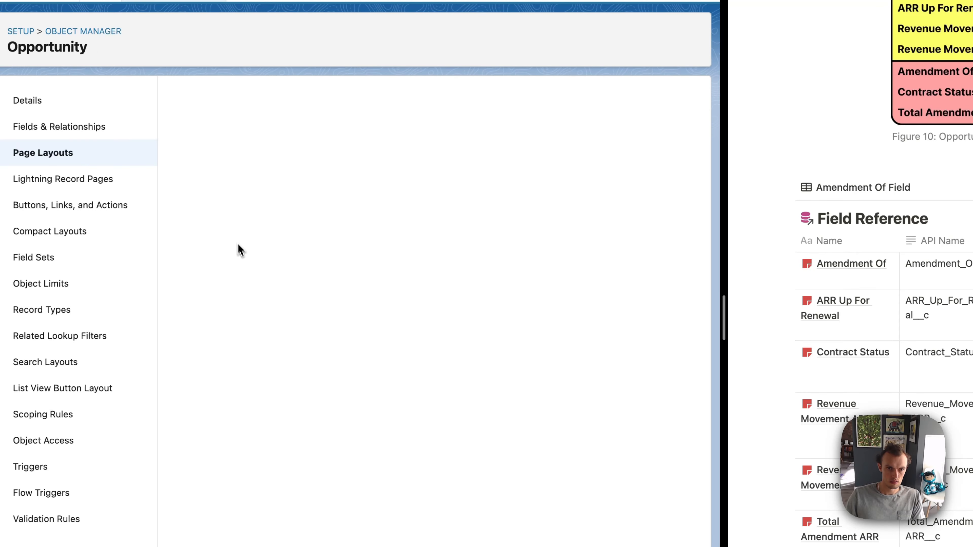
scroll(251, 290, "down", 10)
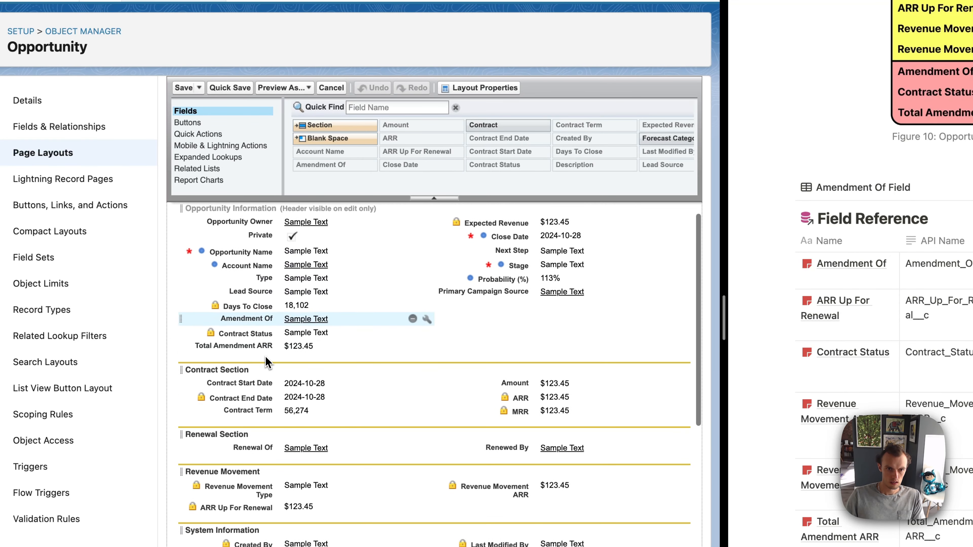
left_click_drag(261, 337, 264, 370)
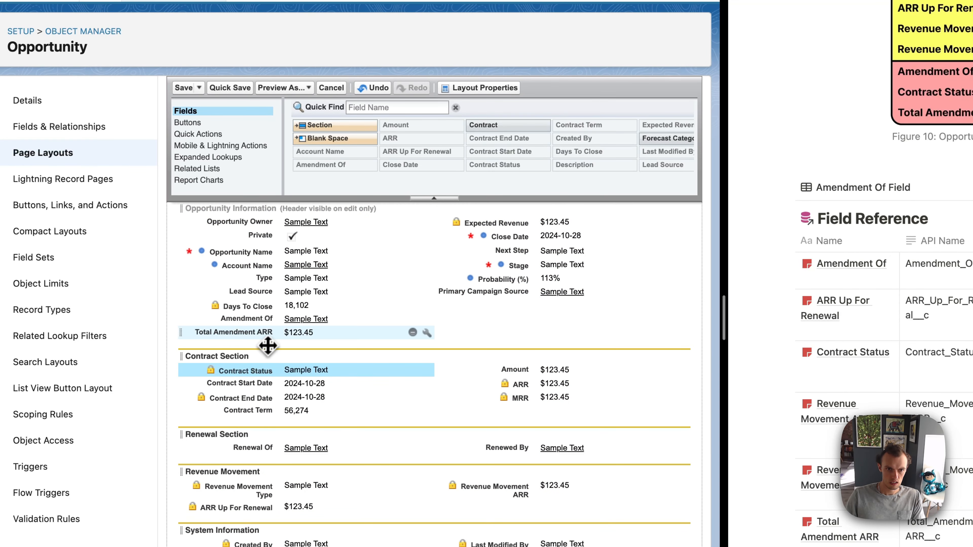
left_click_drag(271, 334, 436, 153)
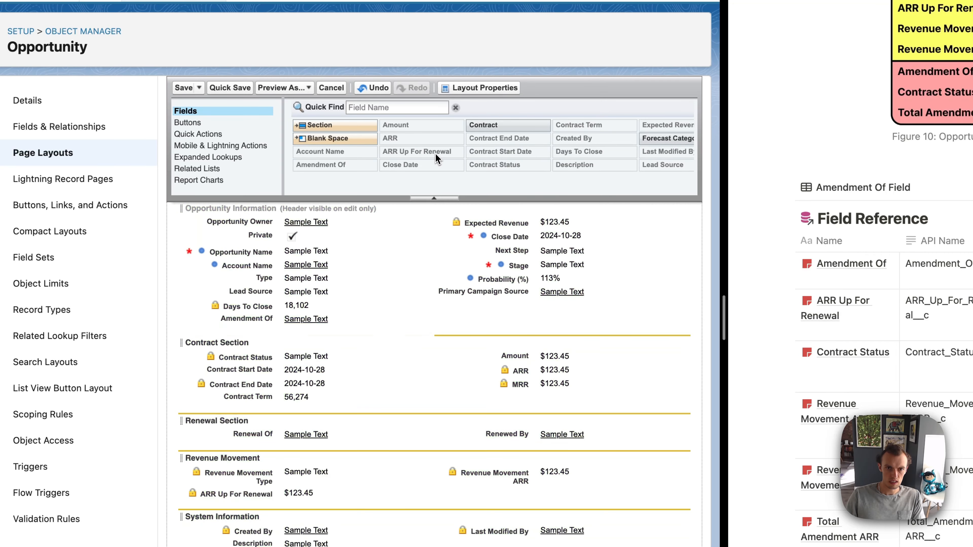
left_click_drag(251, 324, 459, 399)
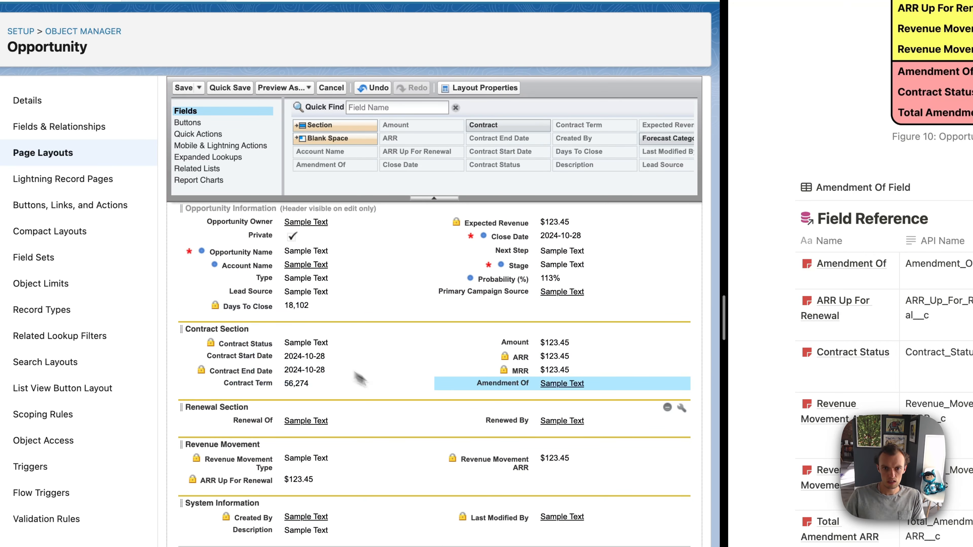
left_click(184, 88)
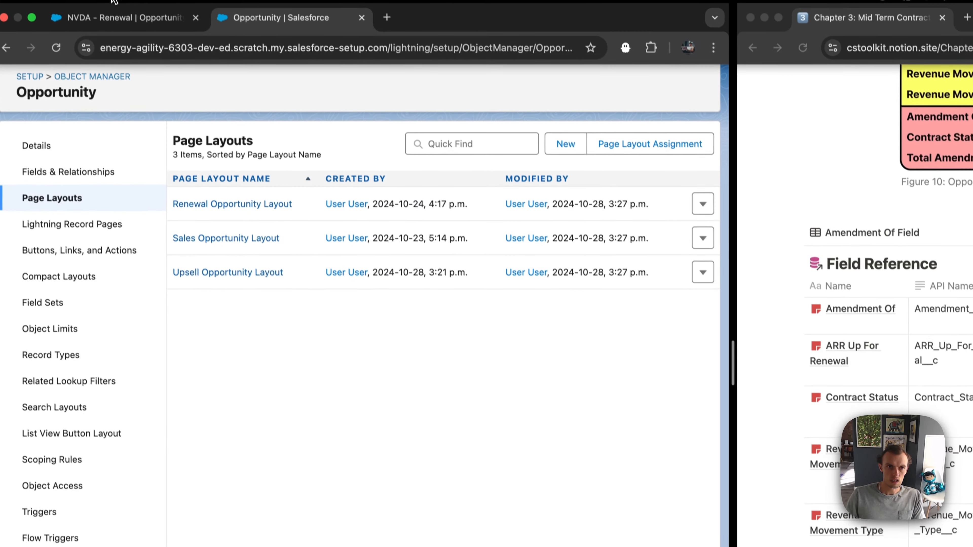
Step: Reload the NVDA - Renewal opportunity and review its Contract, Renewal and Revenue Movement sections
left_click(108, 30)
key("super+r")
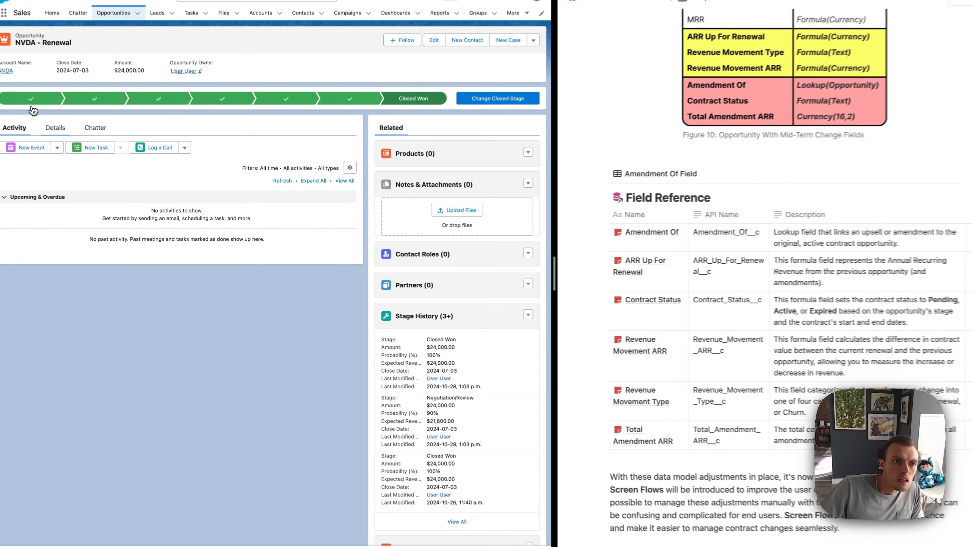
left_click(55, 128)
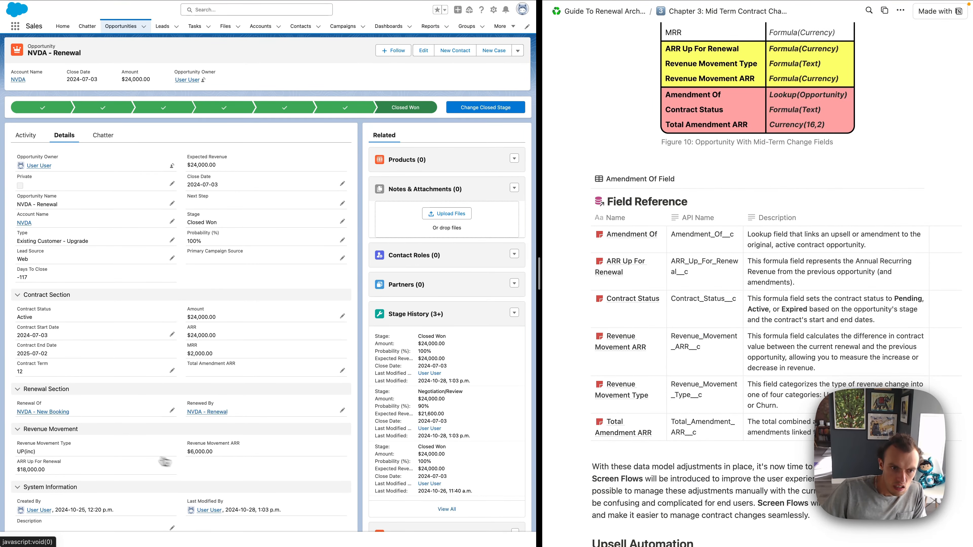
scroll(56, 462, "down", 1)
left_click_drag(18, 432, 53, 434)
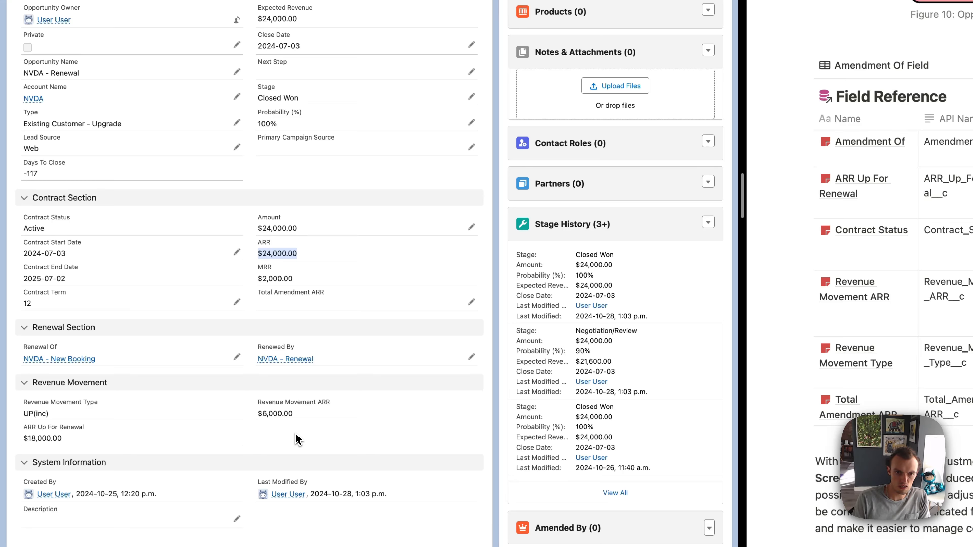
scroll(297, 439, "up", 1)
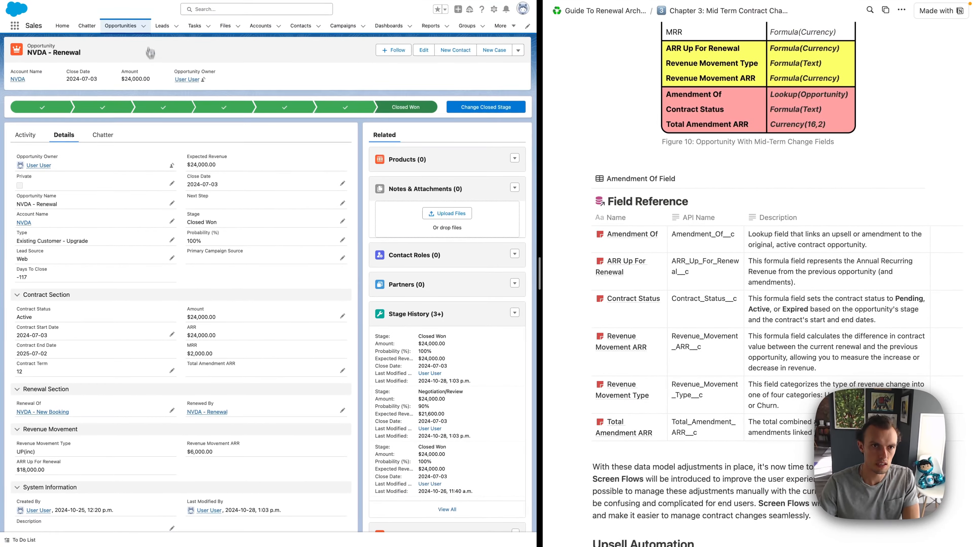
Step: Start a new opportunity with the Upsell record type
left_click(143, 27)
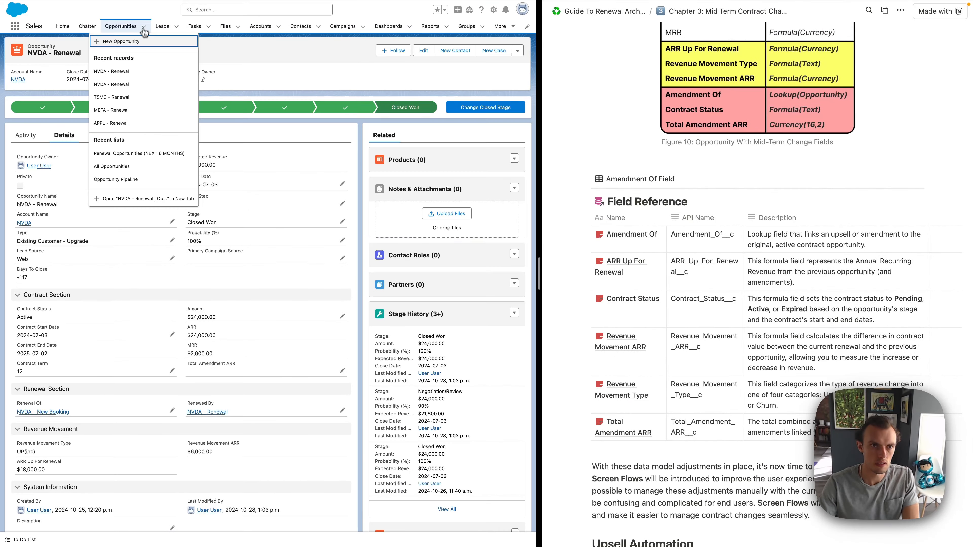
left_click(136, 42)
left_click(224, 285)
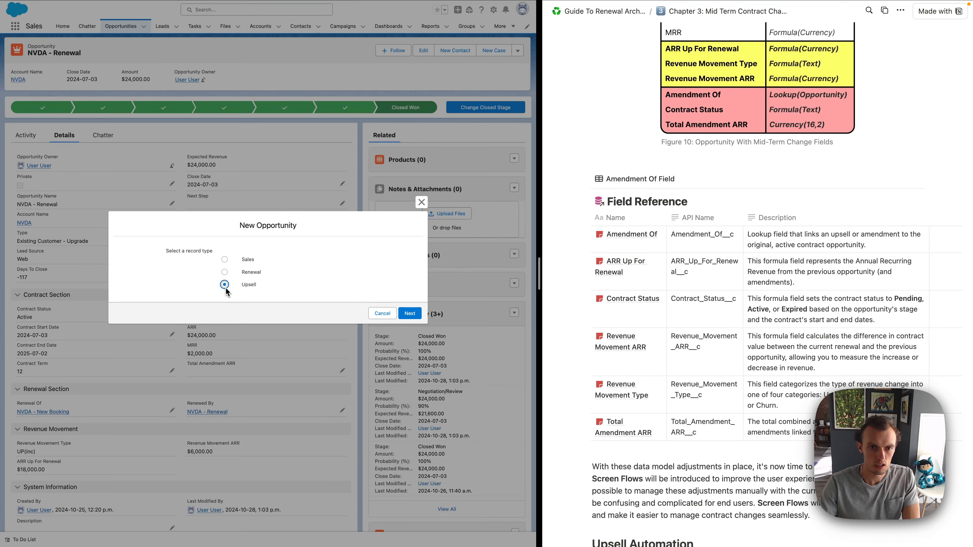
left_click(410, 314)
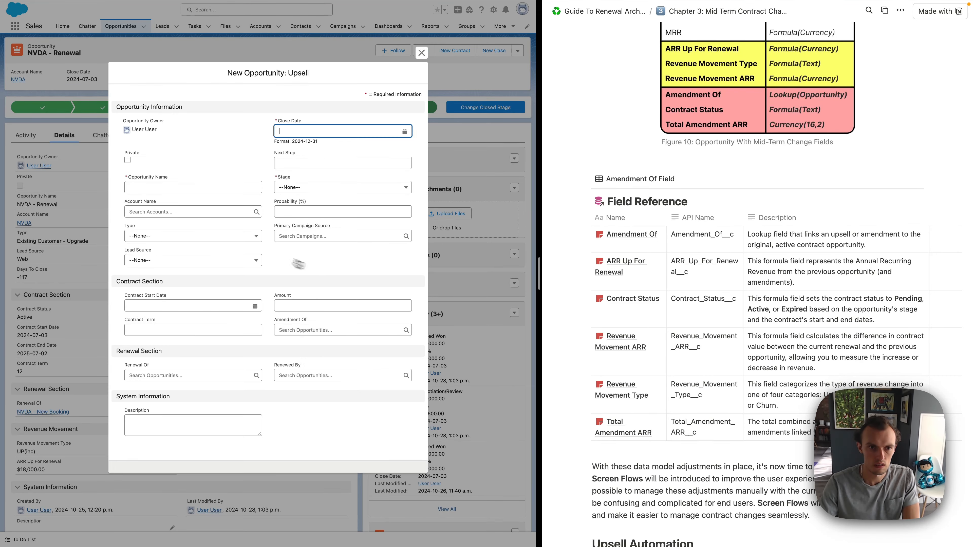
Step: Name the new opportunity 'NVDA - Upsell' and set its close date to 2024-10-03
left_click(162, 181)
type("NVDA - Upsell")
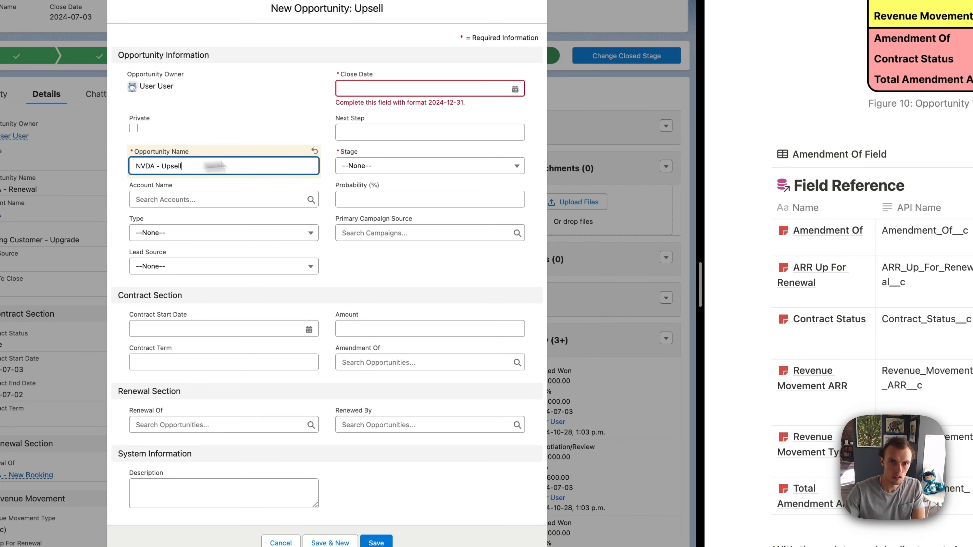
left_click(458, 93)
left_click(472, 148)
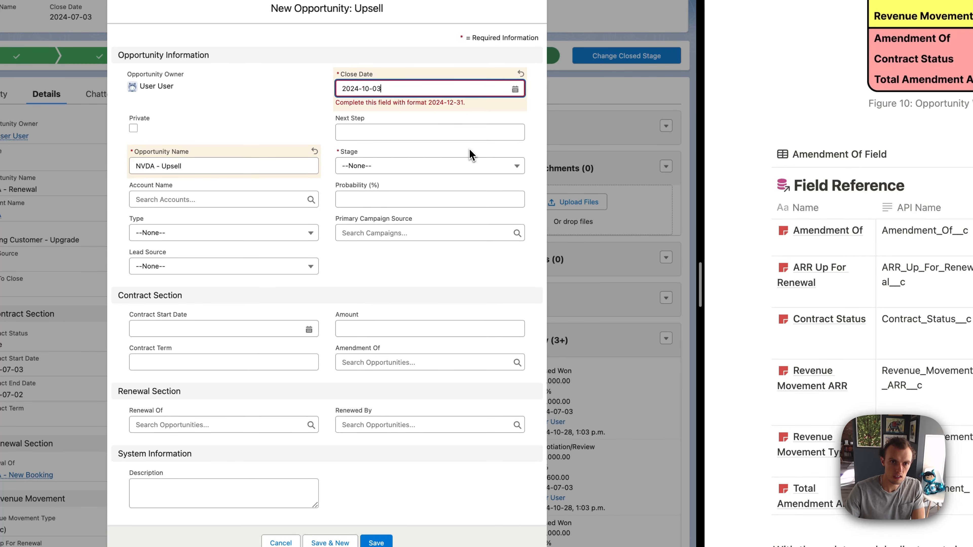
Step: Set the new upsell opportunity's stage to Closed Won and its account to NVDA
left_click(362, 164)
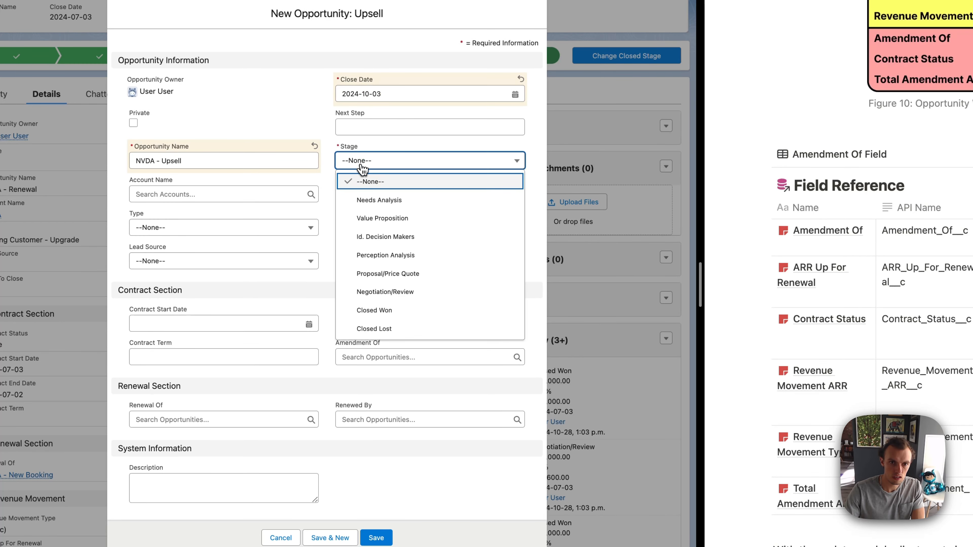
left_click(388, 319)
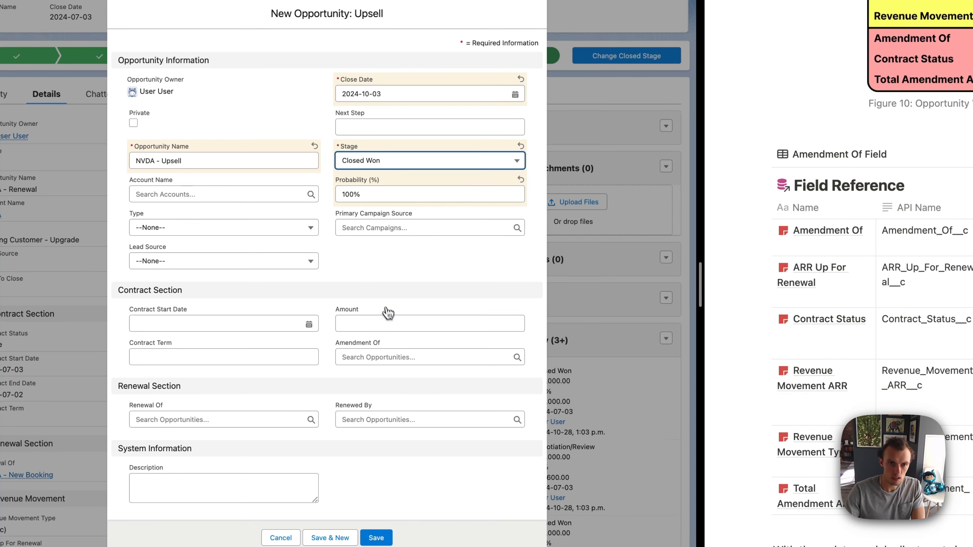
left_click(163, 194)
type("NVDA")
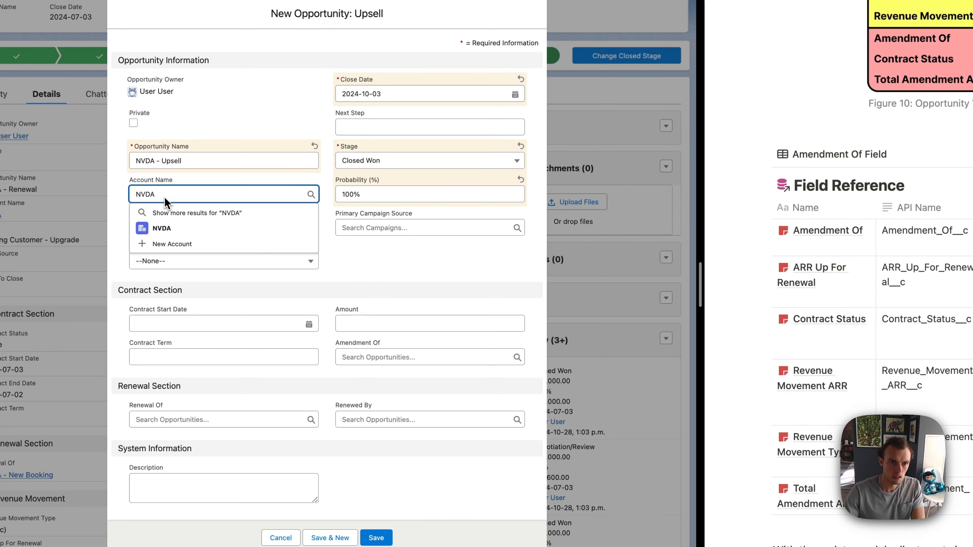
left_click(160, 227)
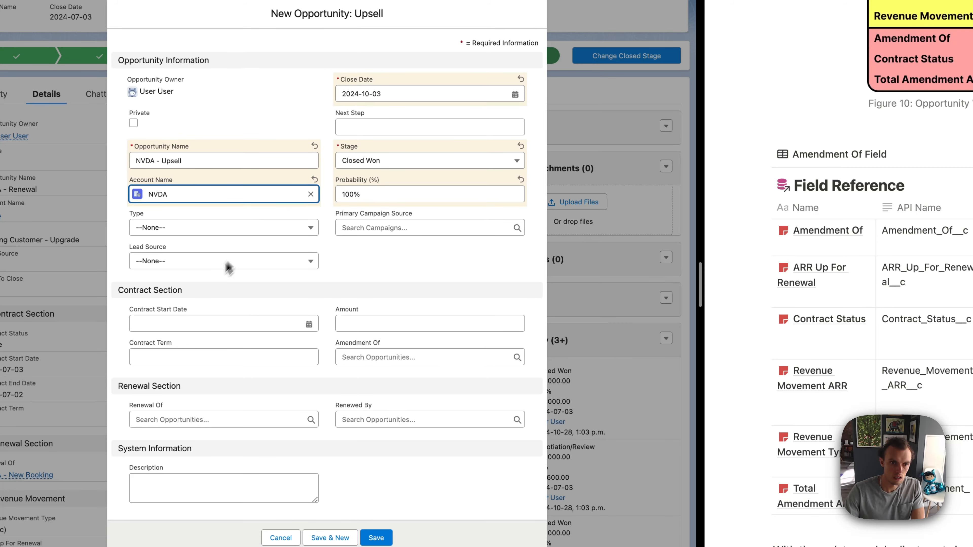
Step: Set the contract start date to 2024-10-03, the contract term to 9 and the amount to 9000
left_click(183, 323)
left_click(266, 377)
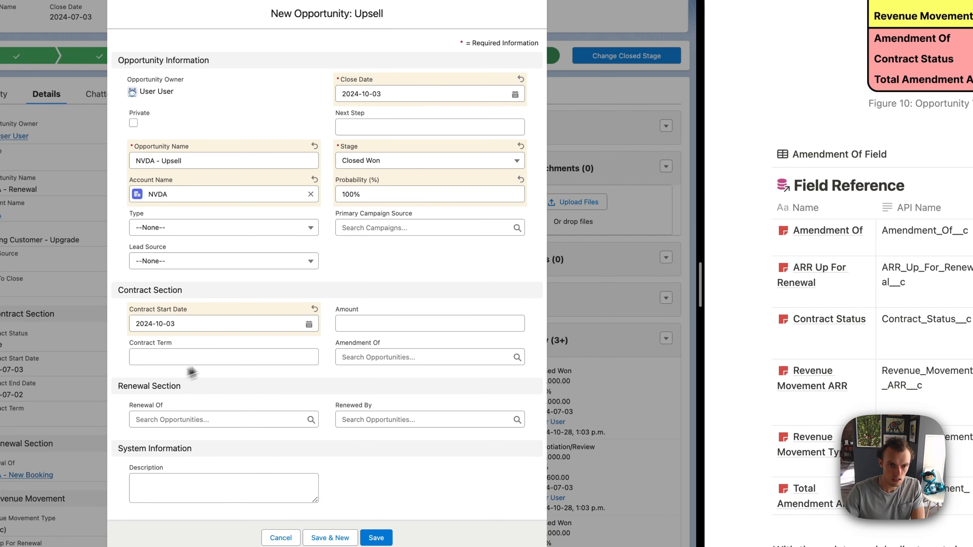
left_click(253, 358)
left_click(381, 329)
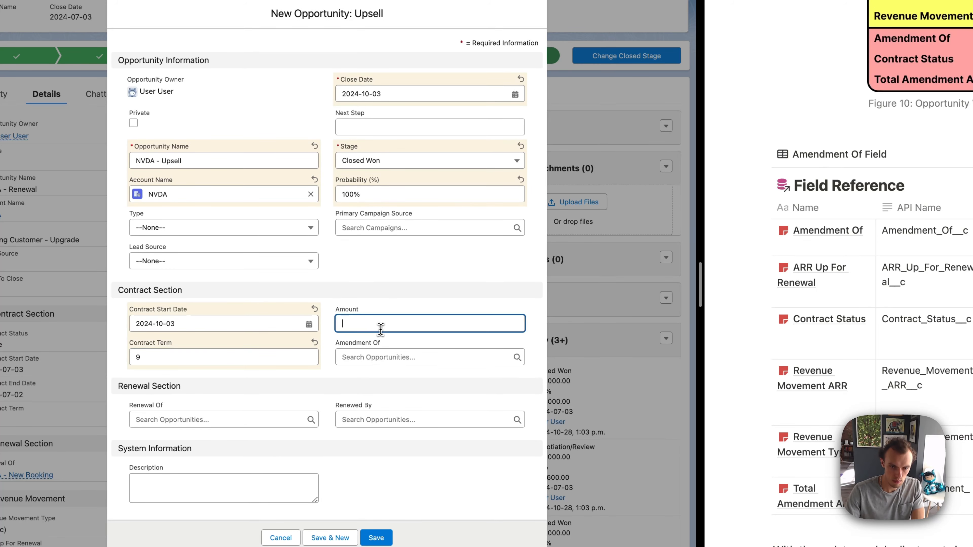
type("9000")
Step: Link the upsell to the active NVDA - Renewal opportunity as Amendment Of and save the record
left_click(402, 358)
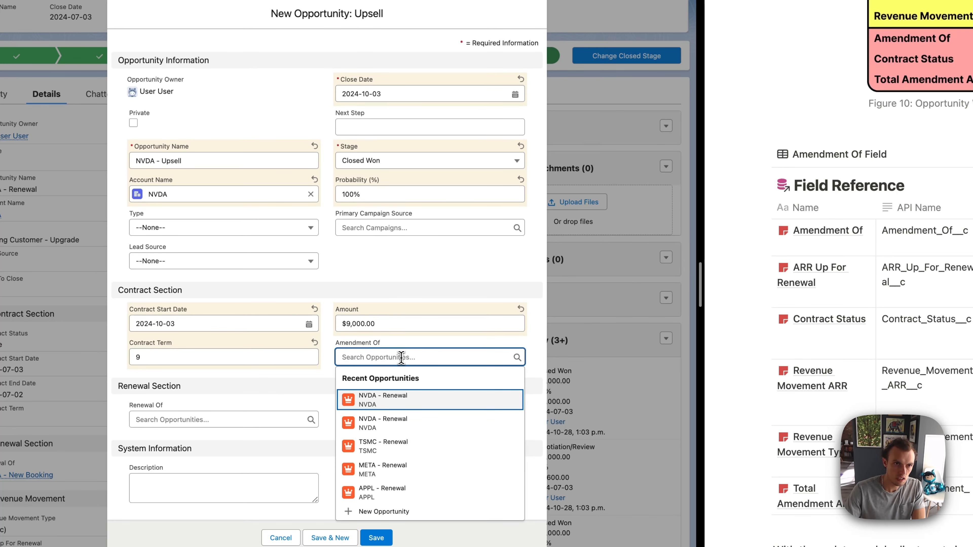
type("nvda")
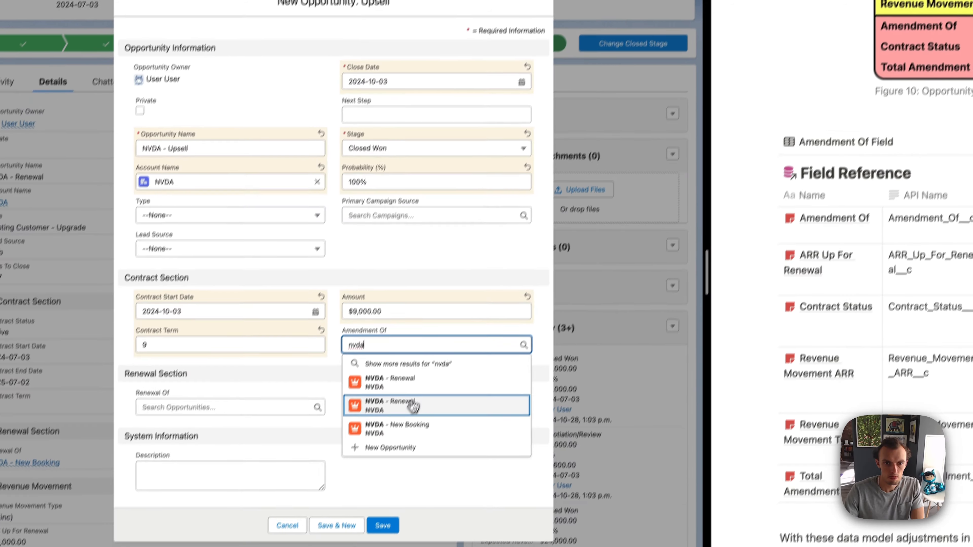
left_click(406, 415)
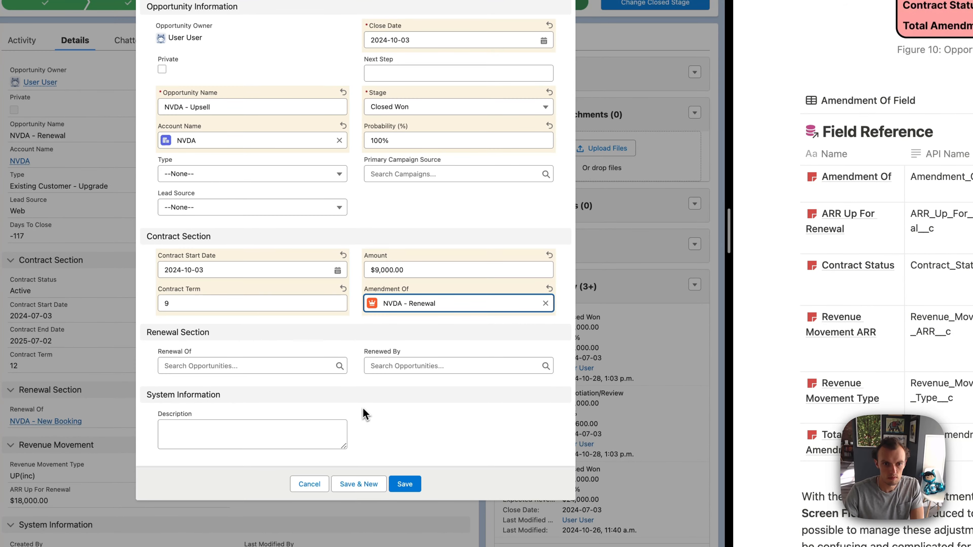
left_click(410, 486)
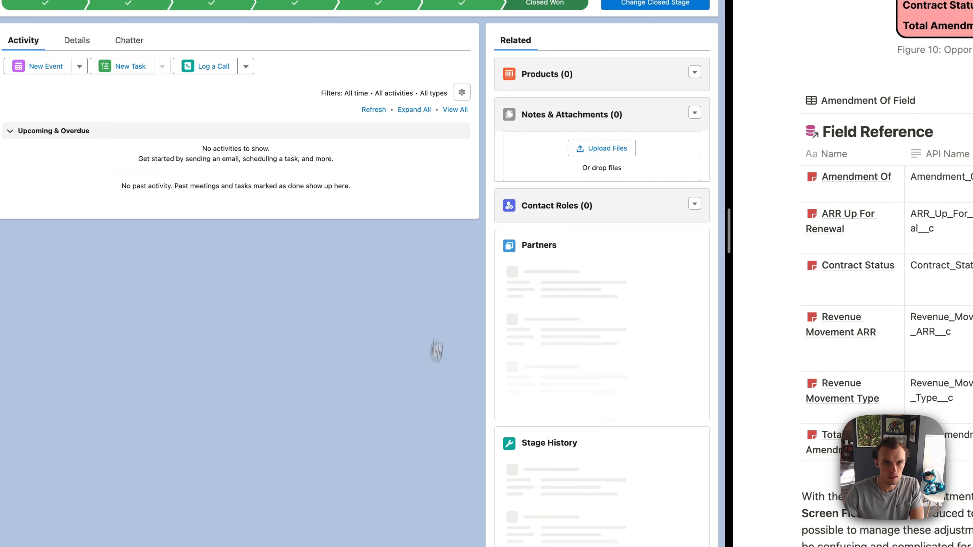
Step: Review the saved NVDA - Upsell details, including the contract fields, revenue movement and linked Amendment Of opportunity
left_click(71, 47)
scroll(173, 200, "down", 1)
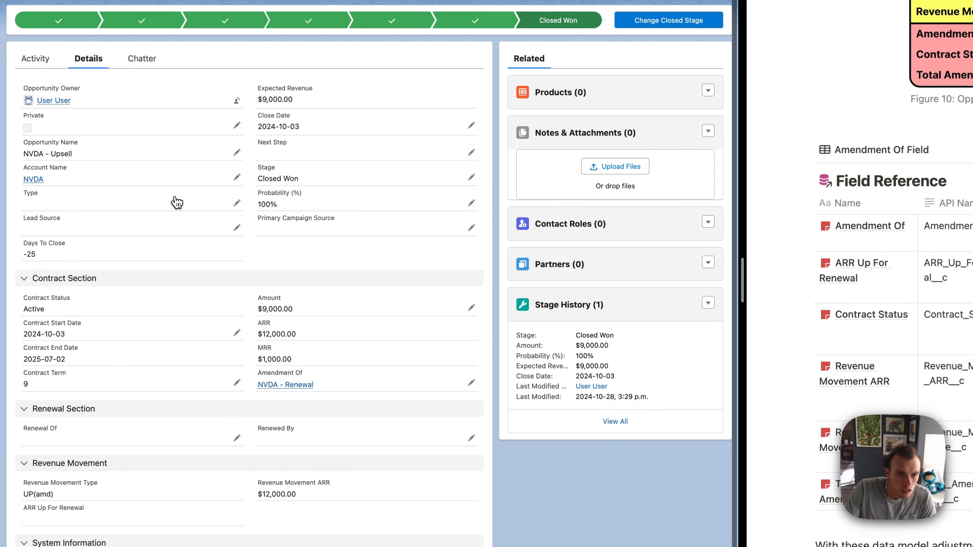
mouse_move(284, 384)
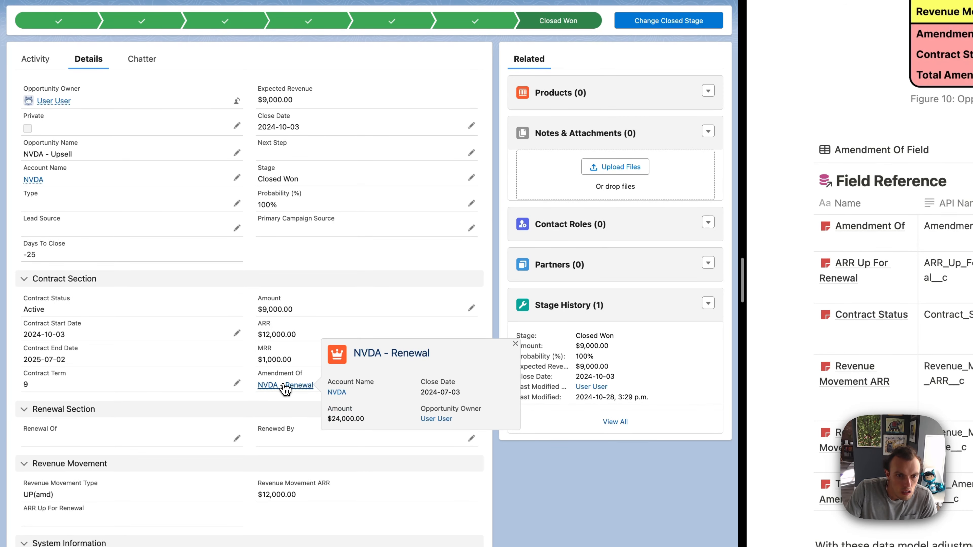
left_click(285, 386)
key("alt+Left")
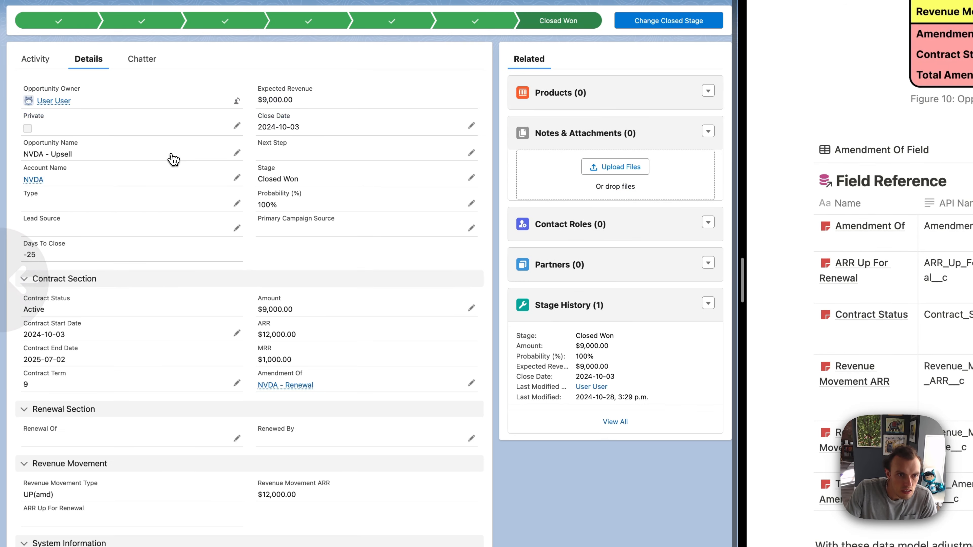
scroll(172, 232, "up", 1)
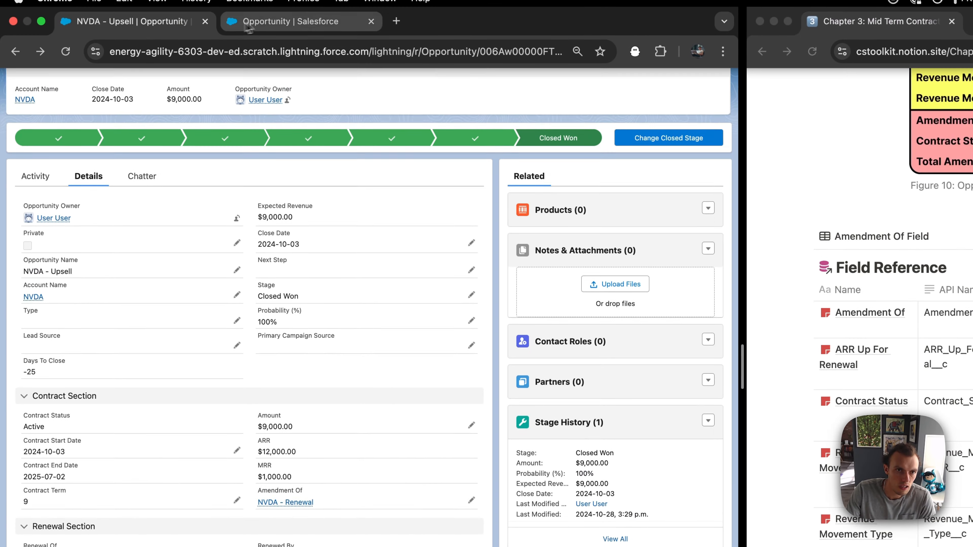
Step: Remove the Renewal Section and the ARR Up For Renewal field from the Upsell Opportunity Layout and save it
left_click(275, 3)
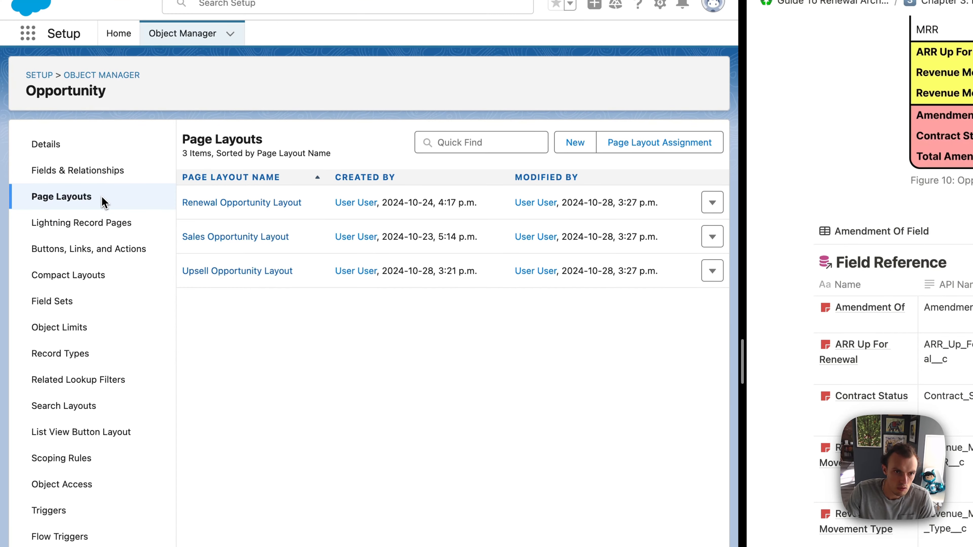
left_click(208, 271)
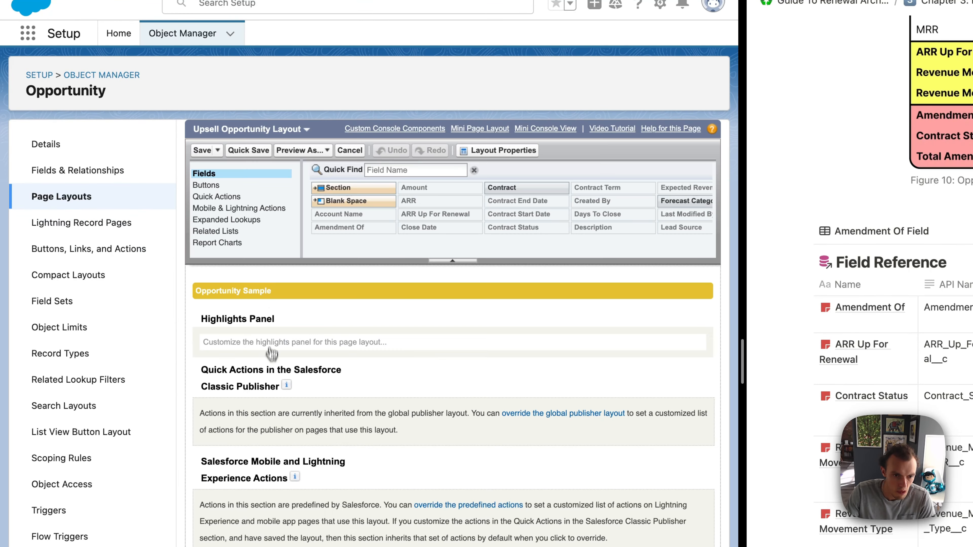
scroll(249, 364, "down", 5)
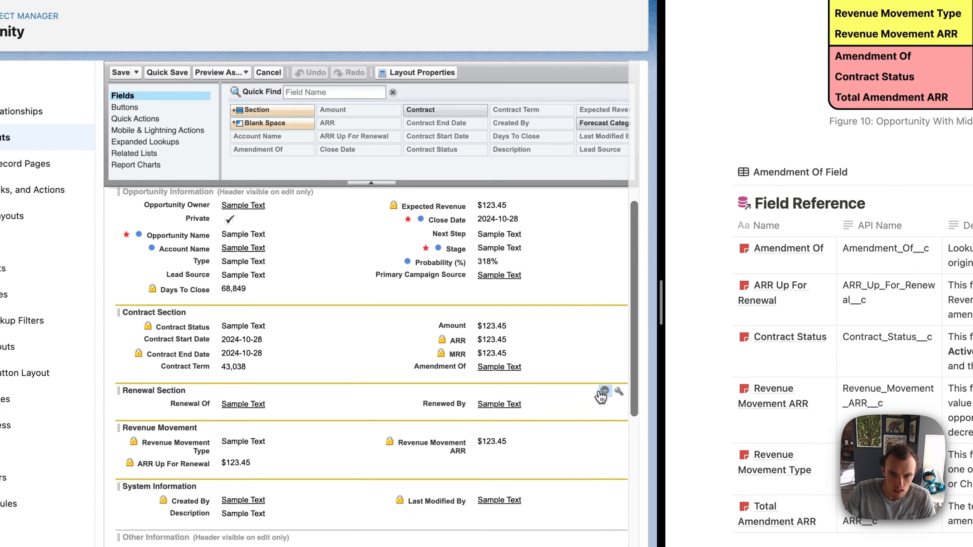
left_click(686, 449)
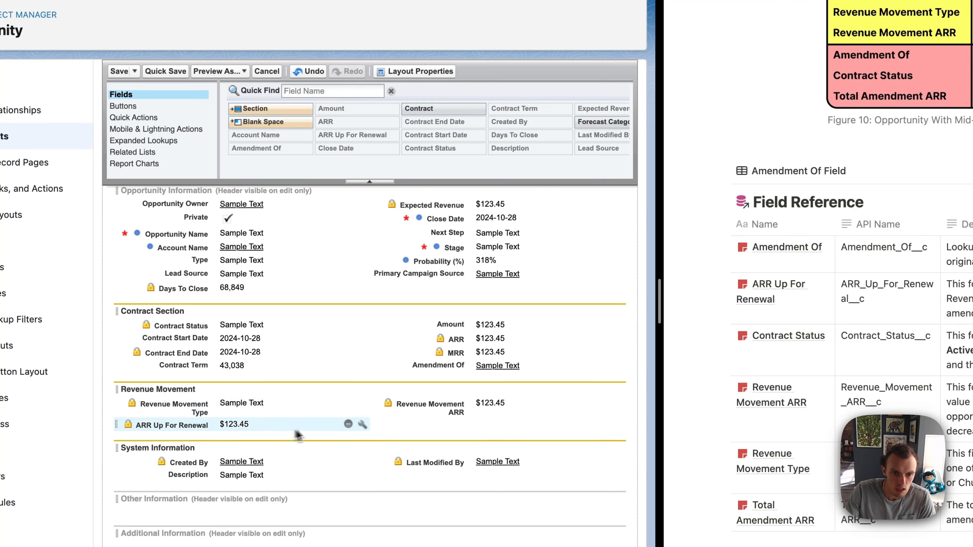
left_click(348, 424)
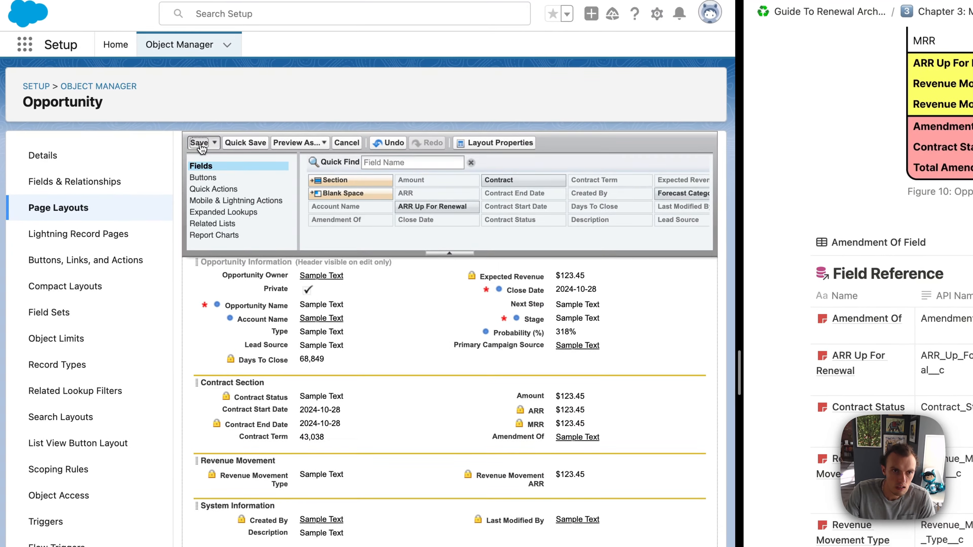
left_click(199, 143)
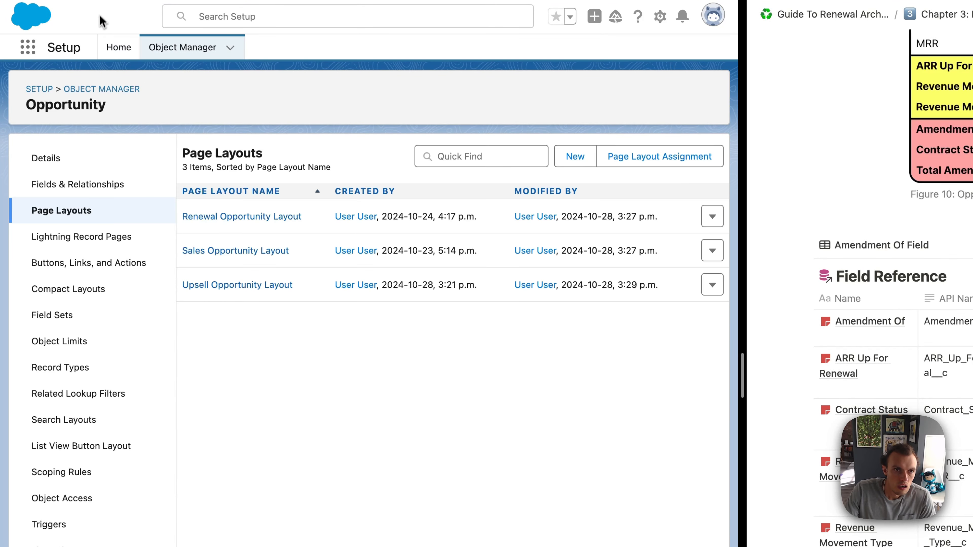
Step: Reload the NVDA - Upsell opportunity and check its updated layout and Revenue Movement ARR
left_click(99, 29)
key("super+r")
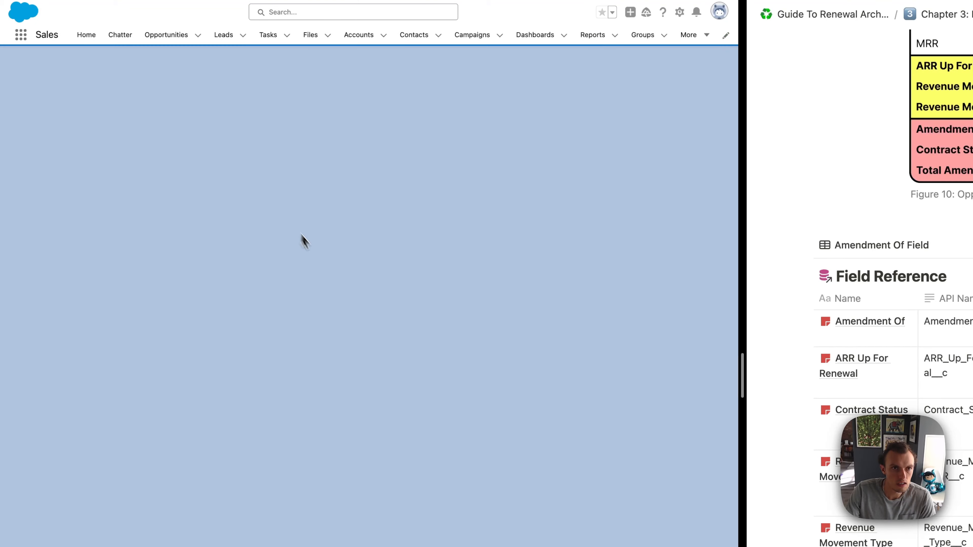
left_click(91, 185)
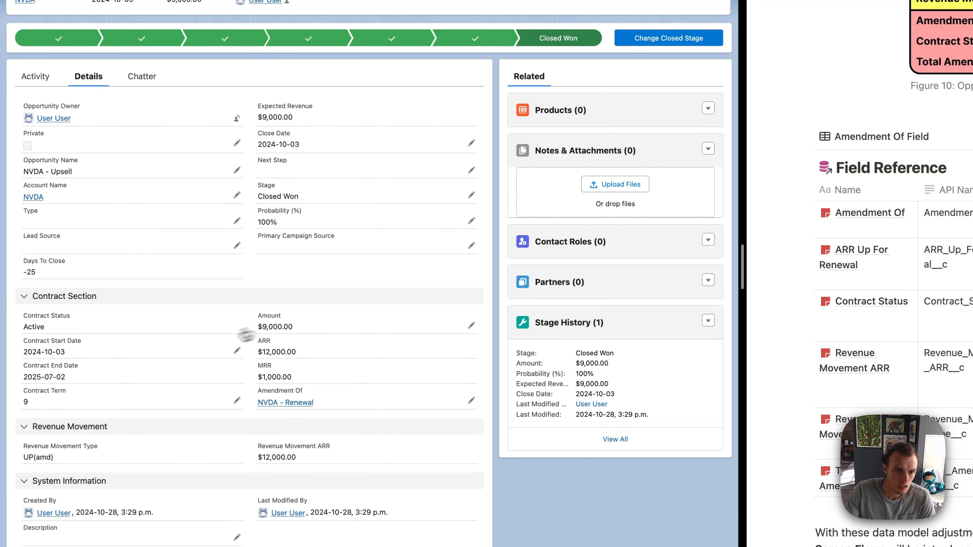
left_click_drag(263, 458, 334, 464)
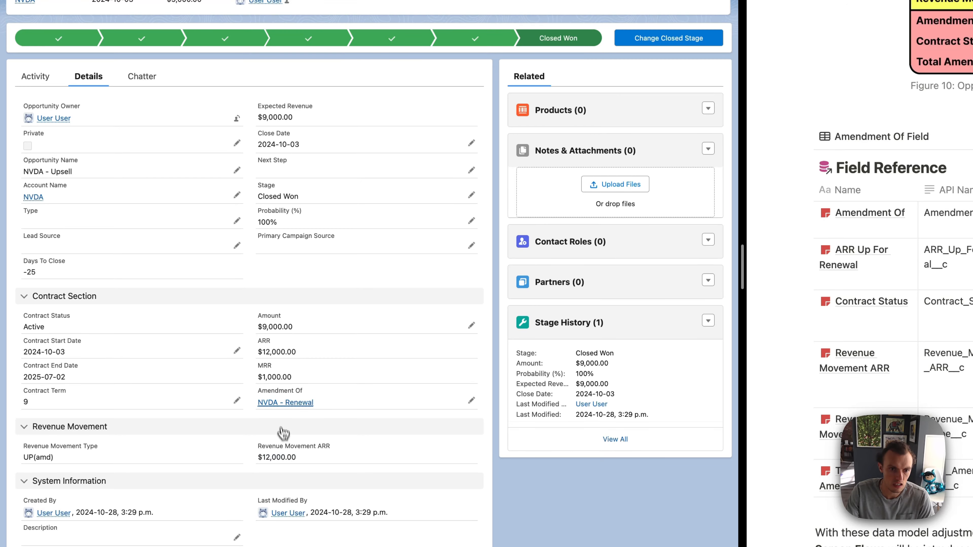
Step: On the amended NVDA - Renewal opportunity, set Total Amendment ARR to 12000 and save
left_click(285, 402)
left_click(87, 110)
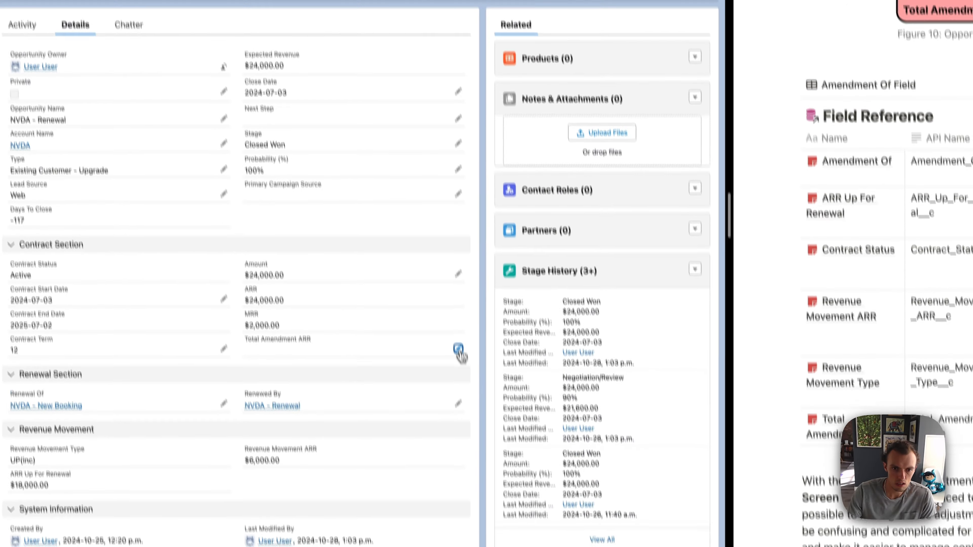
left_click(471, 423)
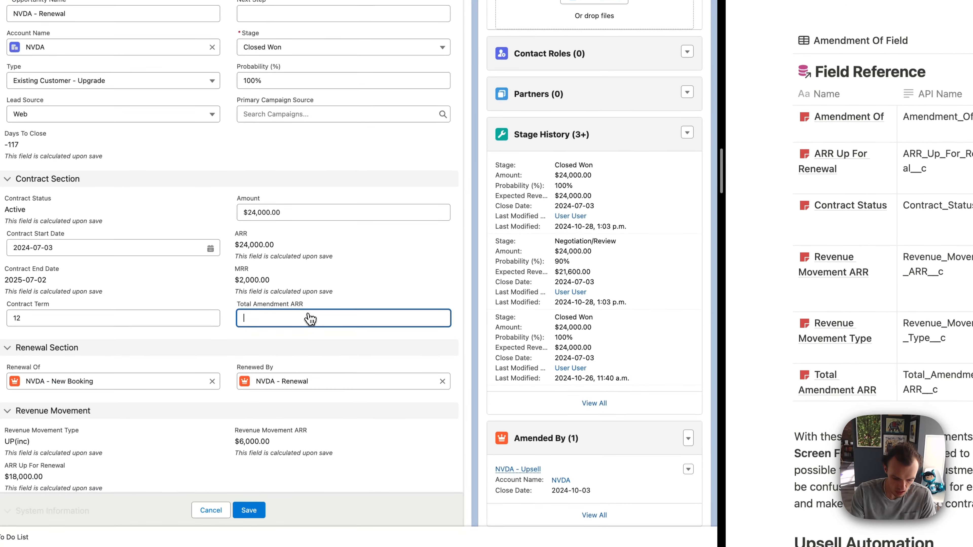
type("12000")
left_click(251, 510)
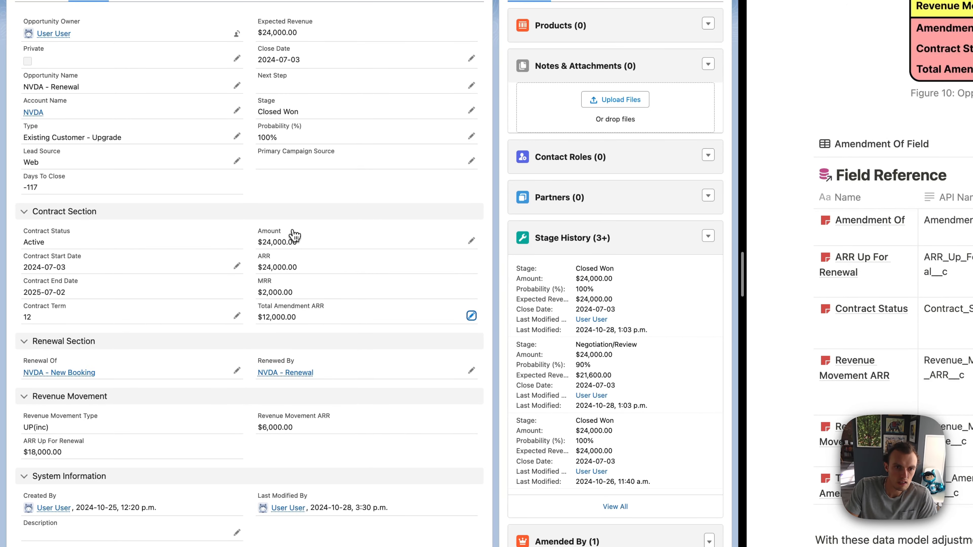
Step: Compare the ARR and Total Amendment ARR values in the renewal's Contract Section
left_click_drag(262, 261, 300, 271)
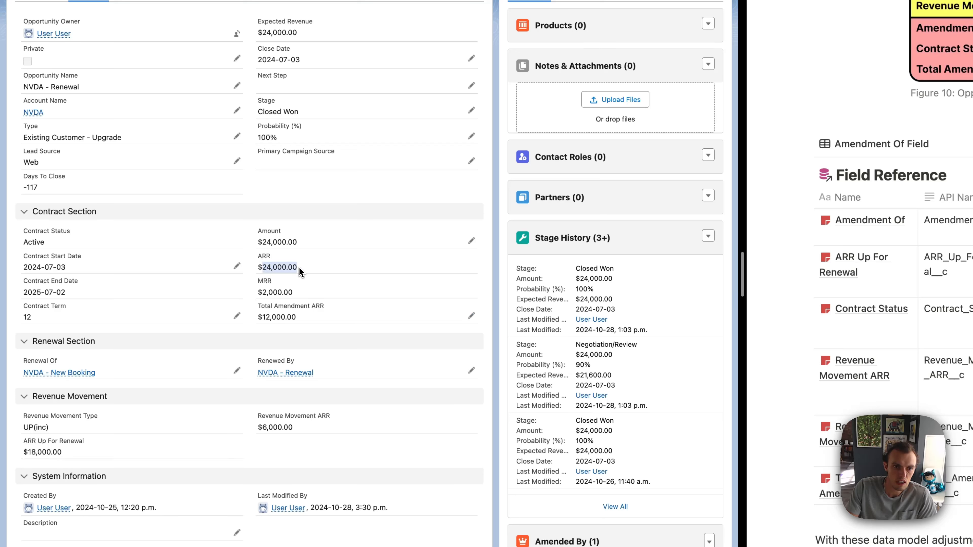
left_click(267, 315)
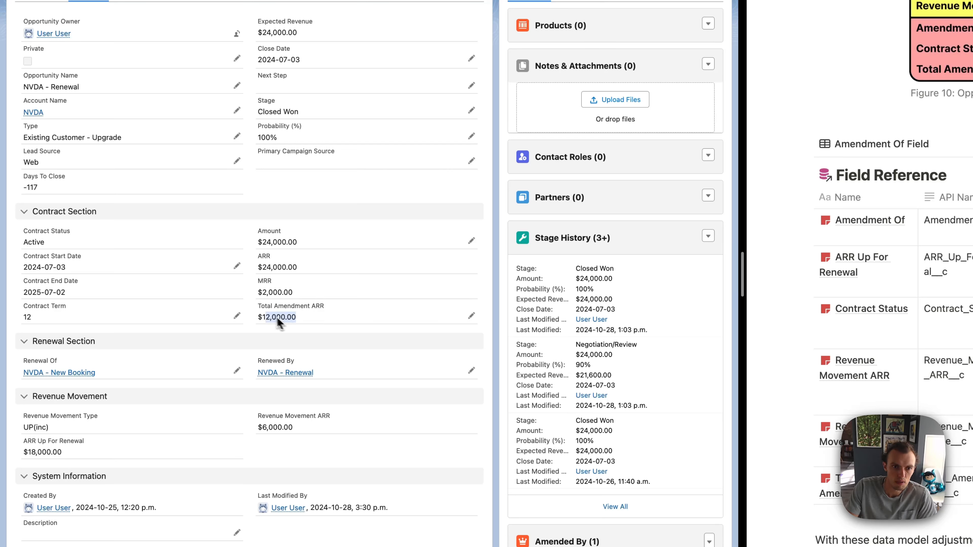
left_click_drag(263, 315, 274, 318)
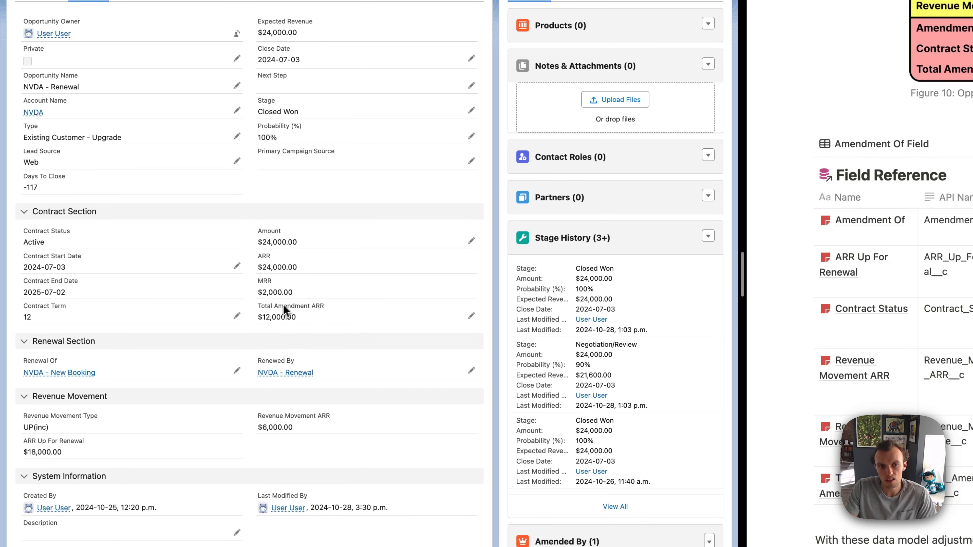
Step: Open the opportunity linked as Renewed By and check its ARR Up For Renewal in the details
left_click(313, 377)
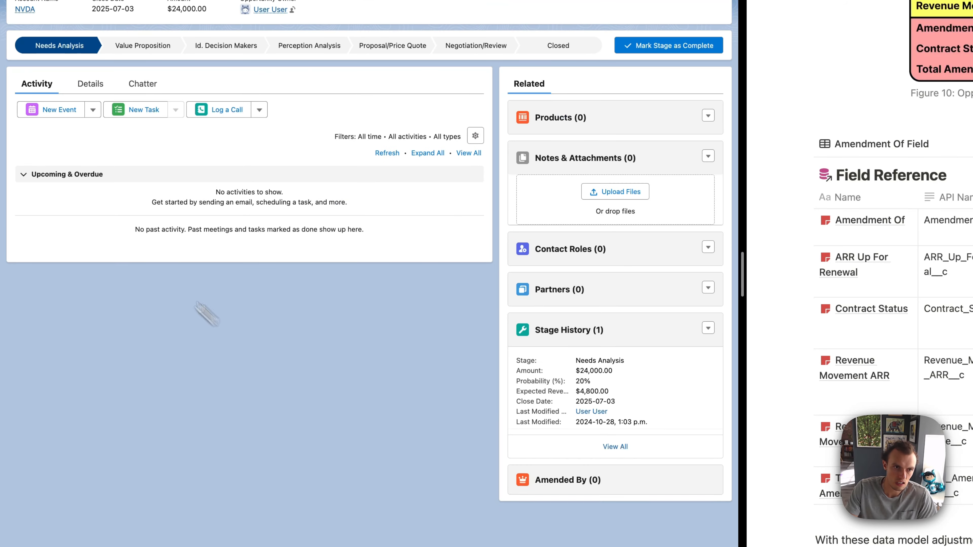
left_click(90, 91)
scroll(202, 384, "down", 1)
scroll(191, 365, "down", 3)
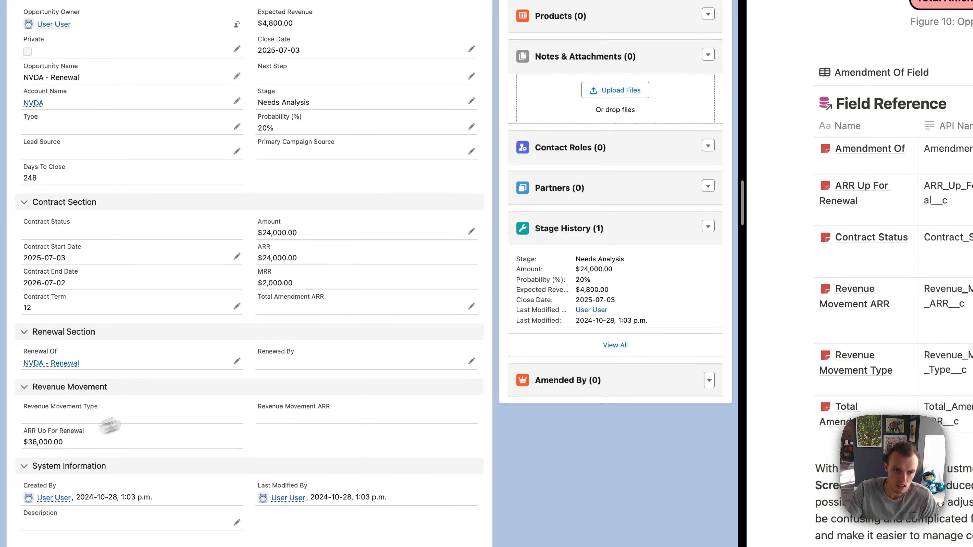
Step: Set the amount of this follow-up NVDA - Renewal opportunity to 36000 and save
left_click(467, 233)
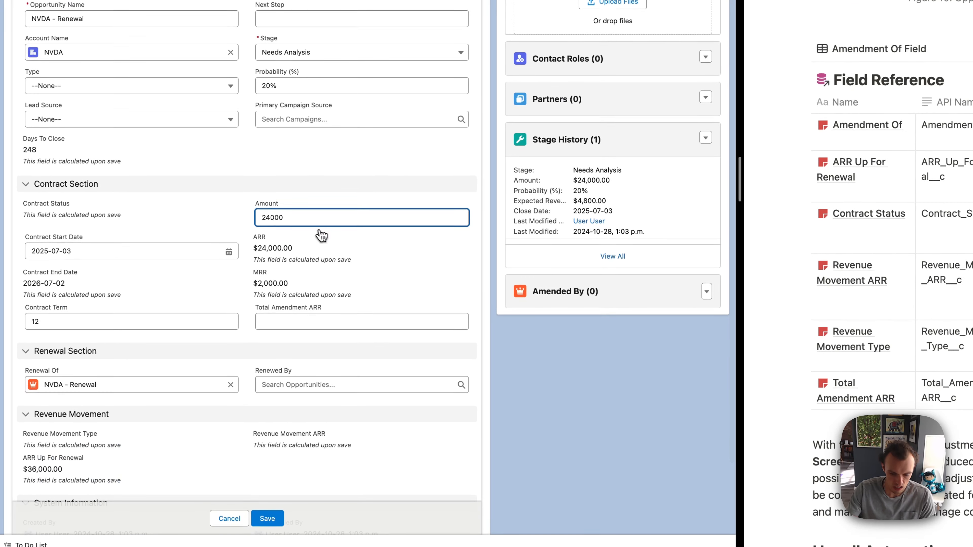
key("BackSpace")
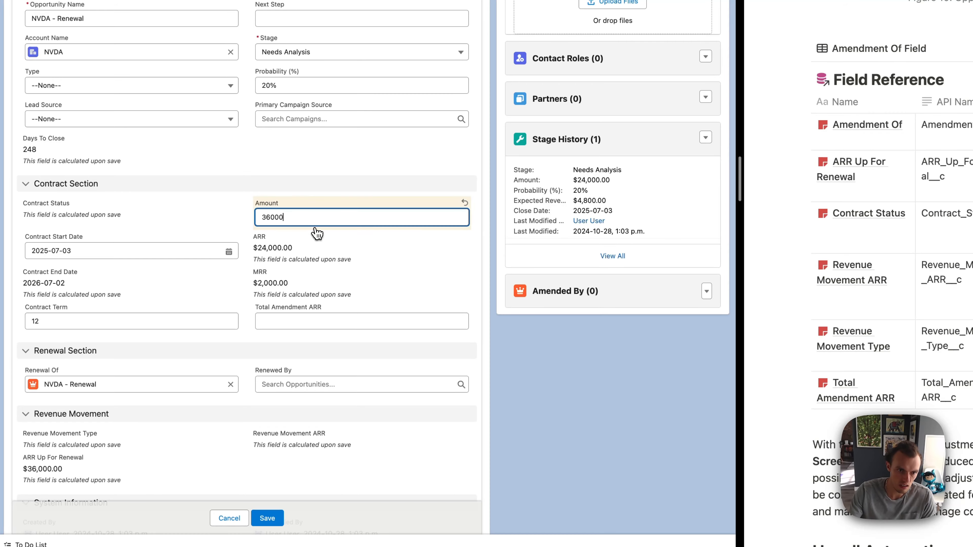
type("36000")
left_click(267, 518)
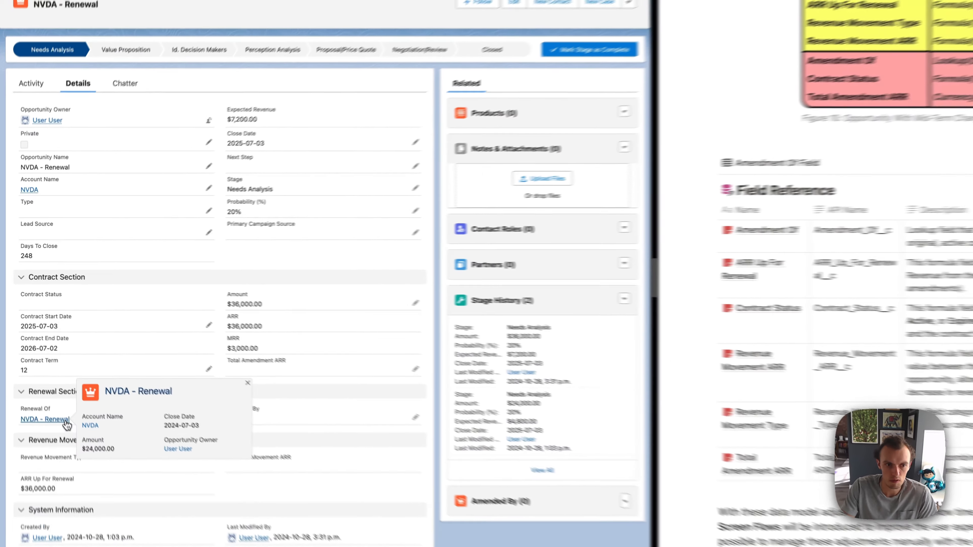
Step: Return to the original NVDA - Renewal through the Renewal Of link and review its details
left_click(54, 392)
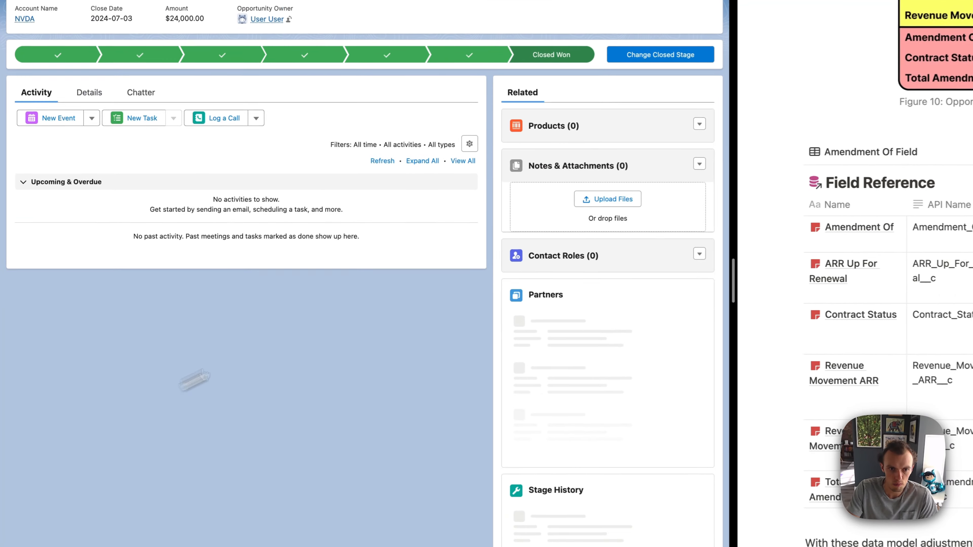
left_click(73, 119)
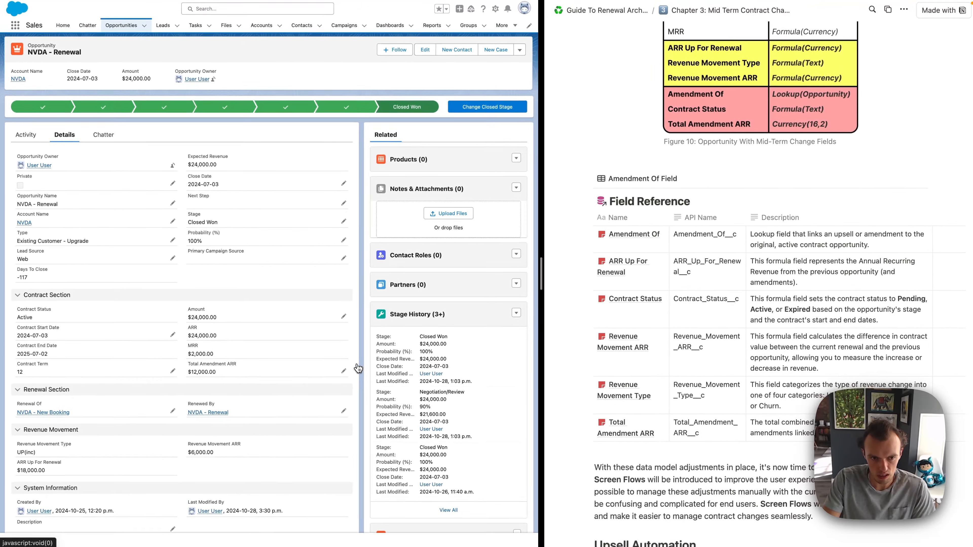
Step: Open the Contracted ARR Changes report from the recent reports
scroll(357, 368, "down", 1)
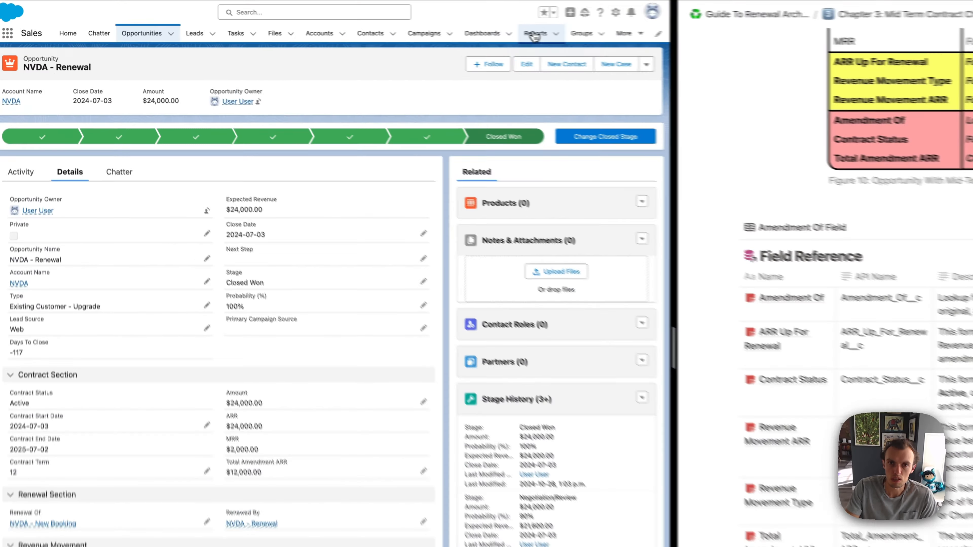
left_click(430, 26)
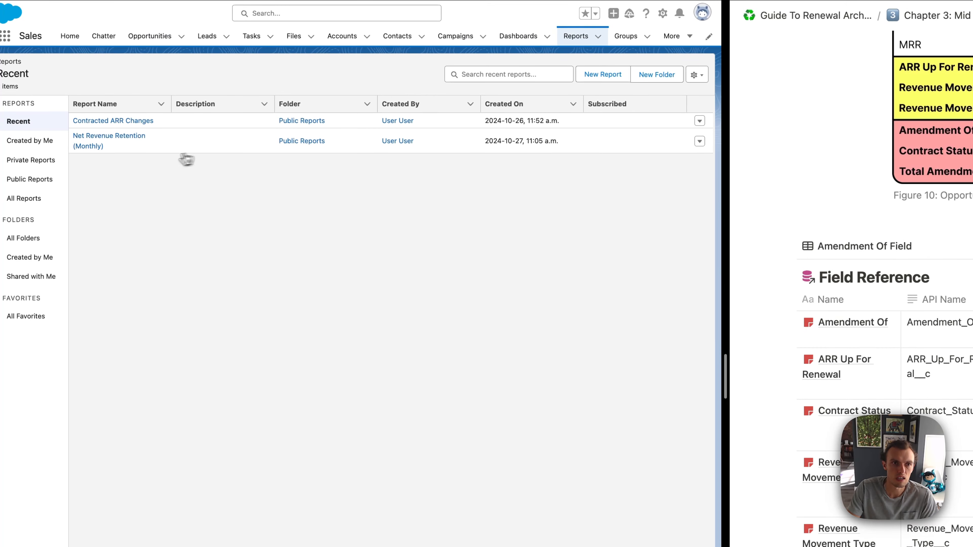
left_click(126, 121)
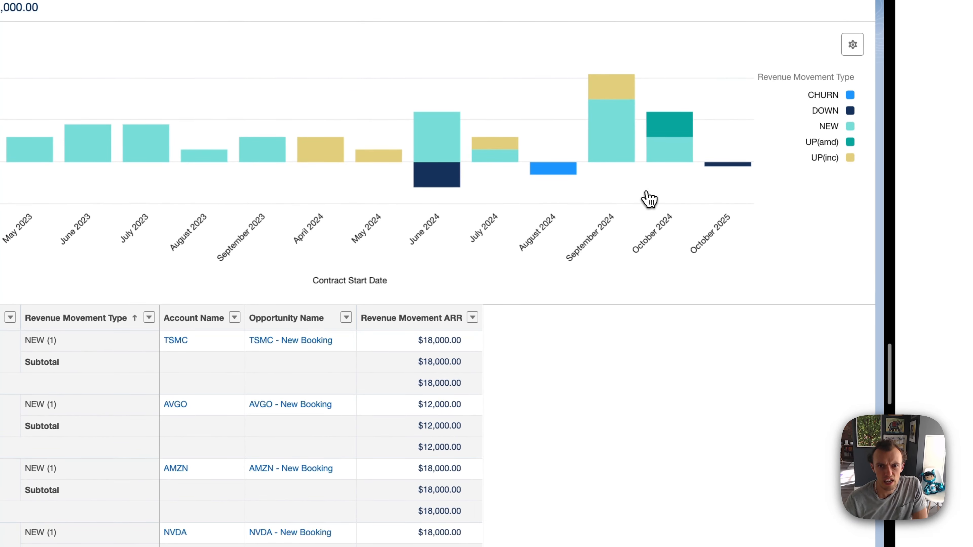
Step: Inspect the opportunities behind the chart's October 2024 UP(amd) and July 2024 UP(inc) segments
left_click(675, 132)
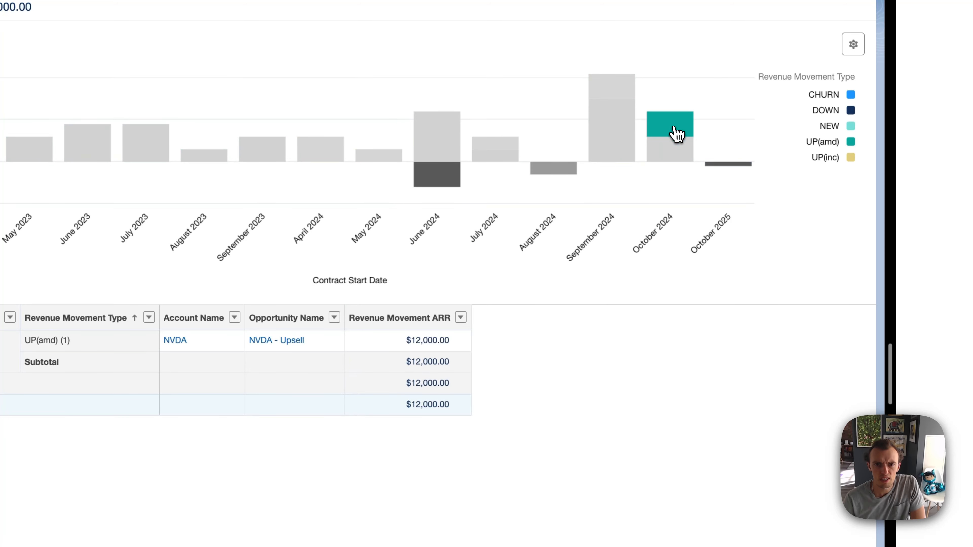
mouse_move(687, 123)
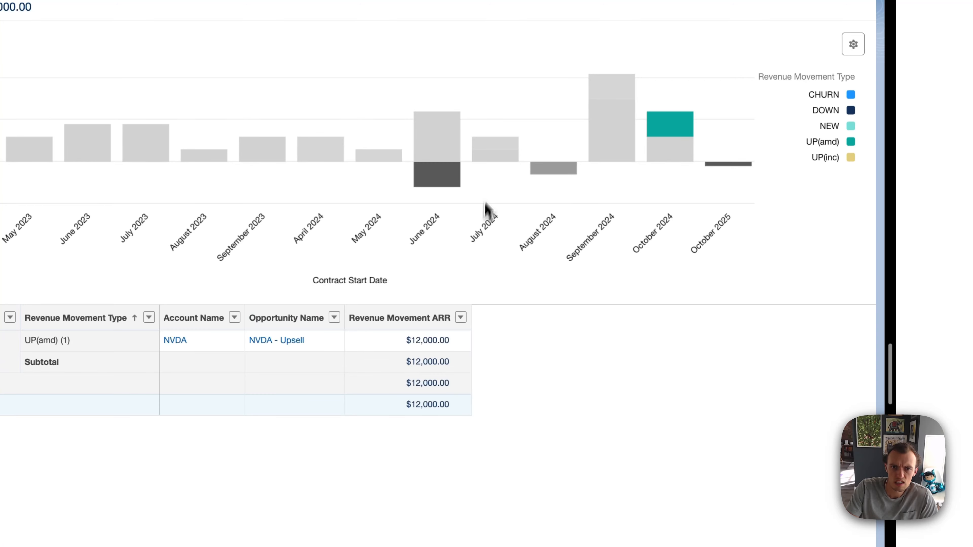
left_click(491, 145)
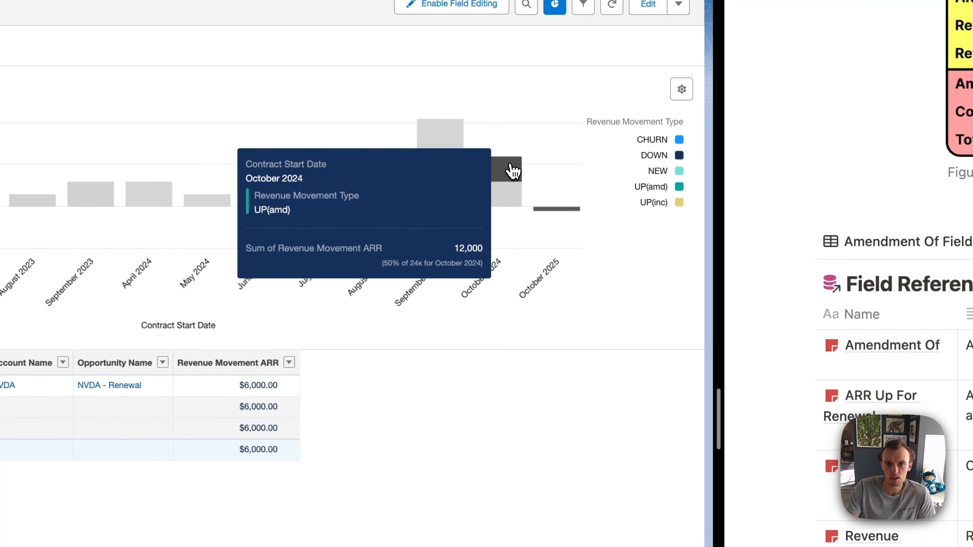
left_click(514, 168)
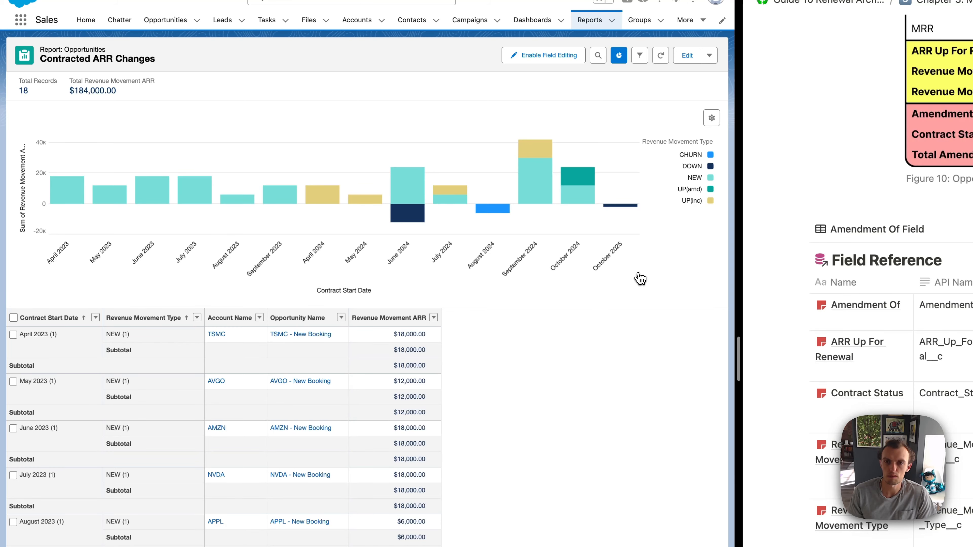
Step: Open the NVDA - Upsell opportunity from the recently viewed opportunities and review its contract and revenue movement details
mouse_move(231, 4)
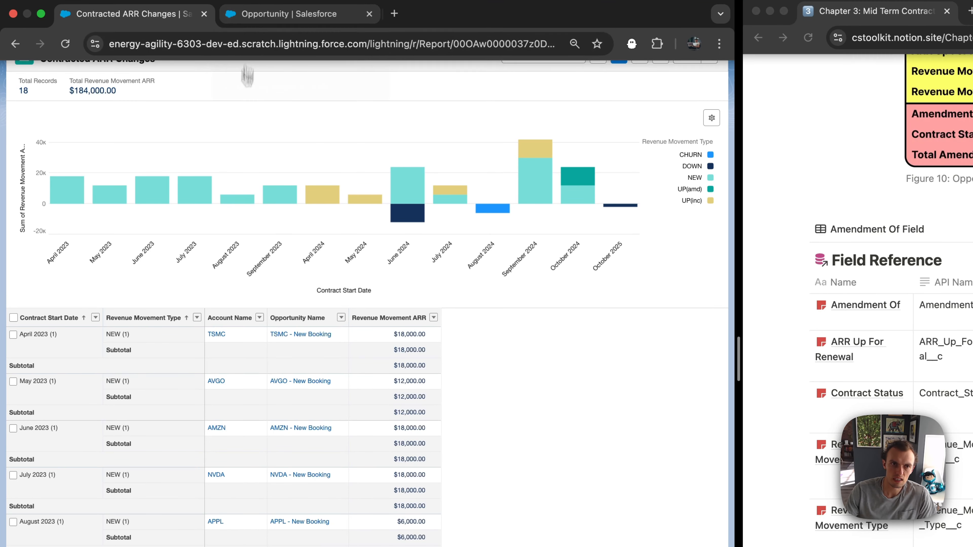
scroll(306, 65, "down", 1)
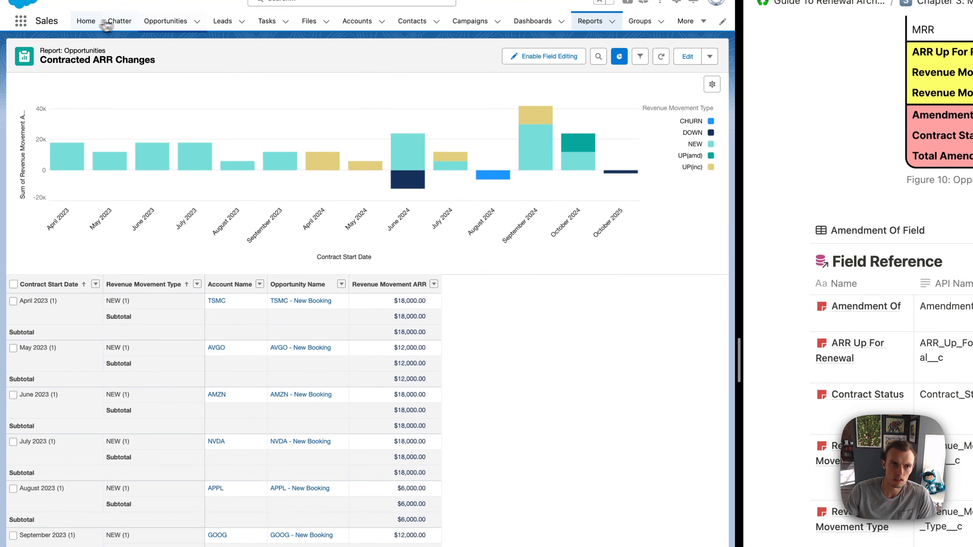
left_click(169, 20)
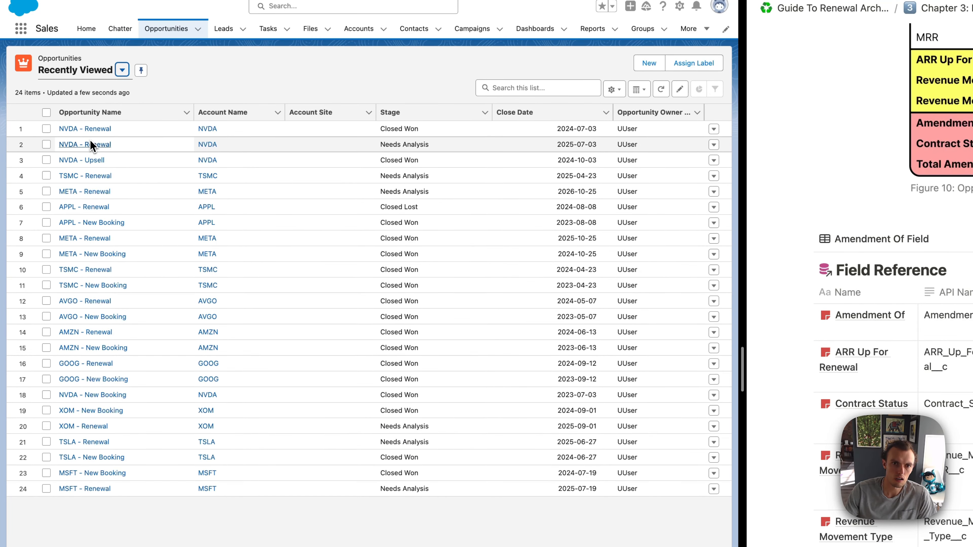
left_click(95, 160)
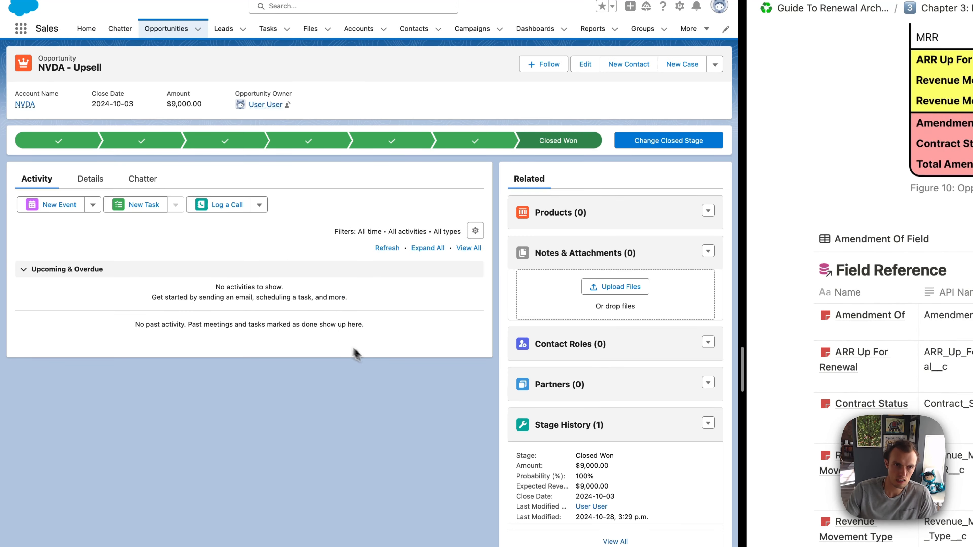
left_click(89, 179)
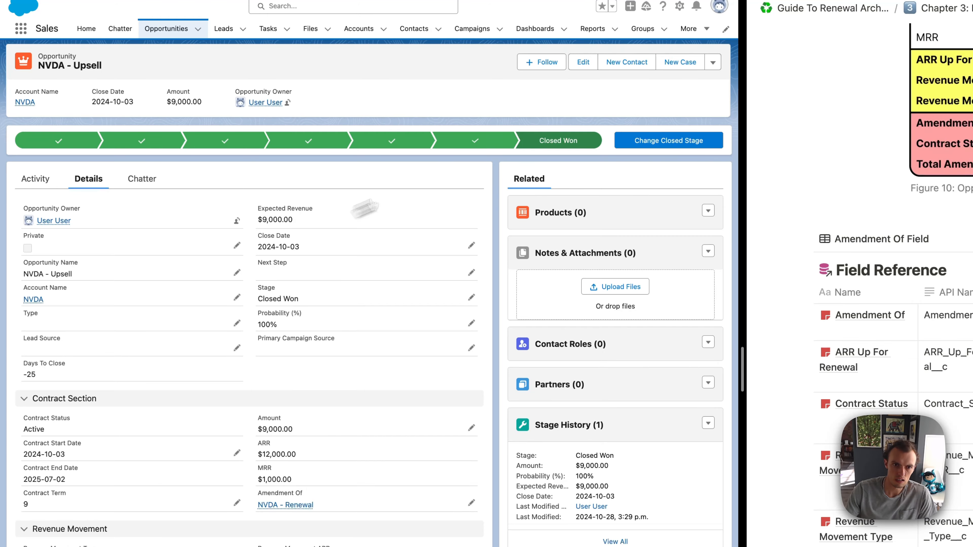
scroll(517, 203, "down", 2)
scroll(66, 147, "down", 3)
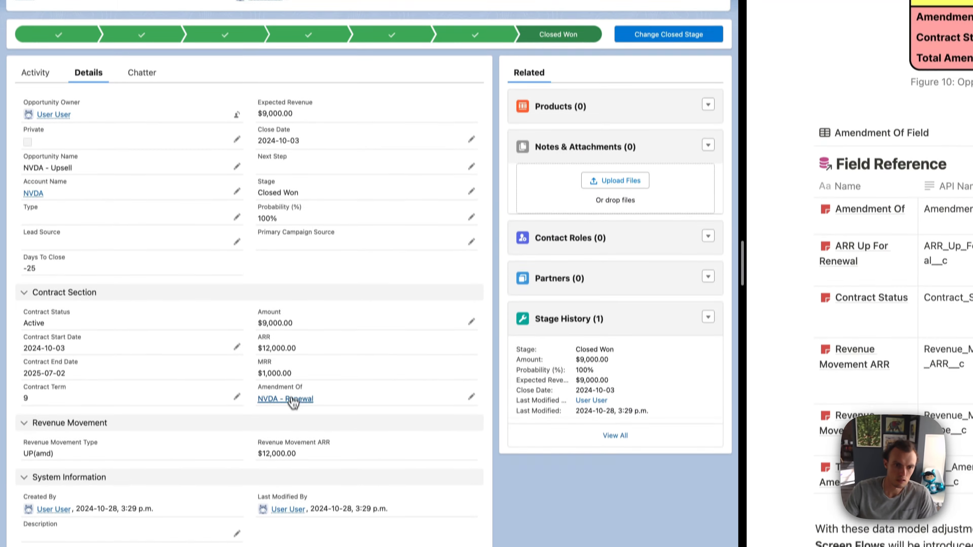
Step: Follow the upsell's Amendment Of link to the NVDA - Renewal opportunity and review its Contract Section
left_click(294, 399)
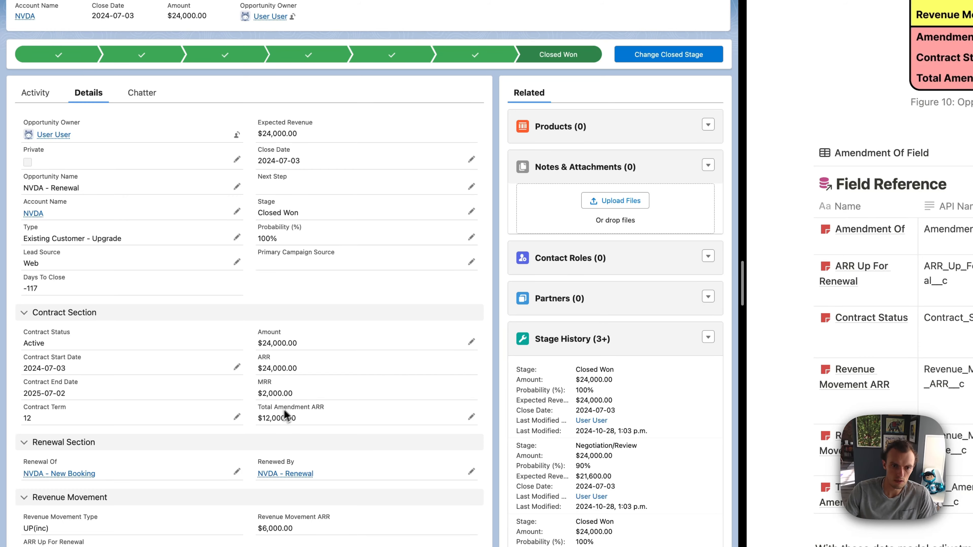
scroll(302, 425, "down", 3)
scroll(309, 431, "up", 3)
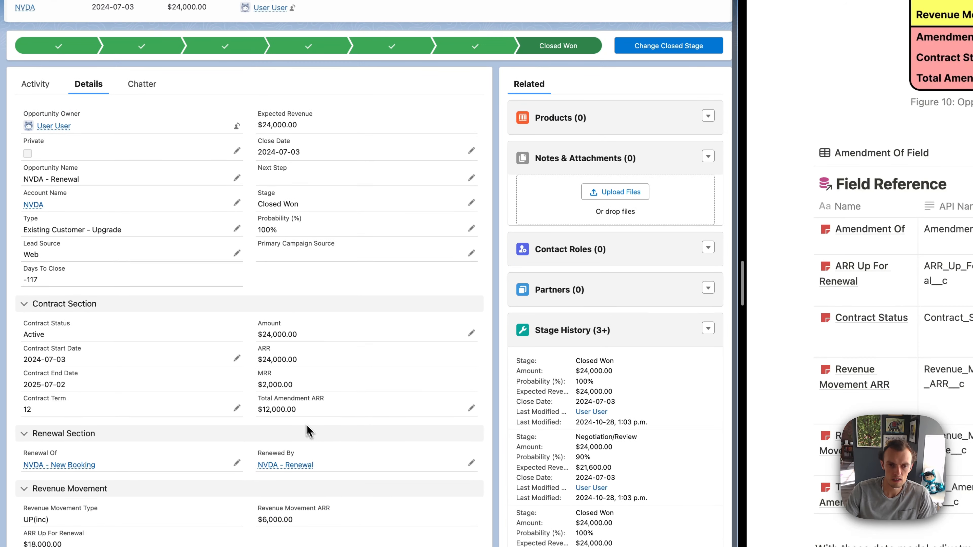